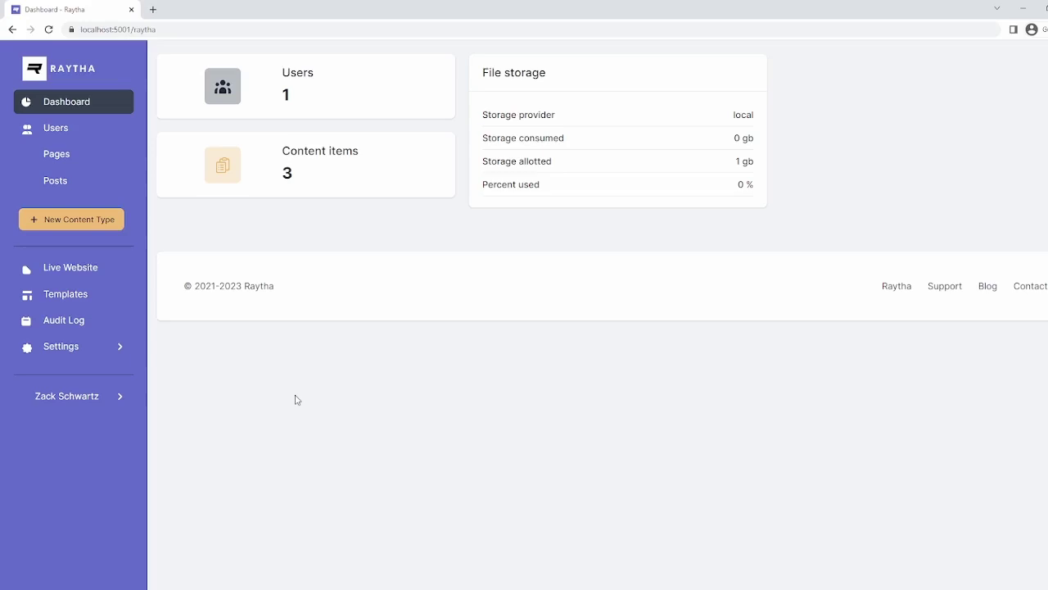
Review the administrators list under Settings > Admins, highlighting an admin's e-mail.
click(79, 356)
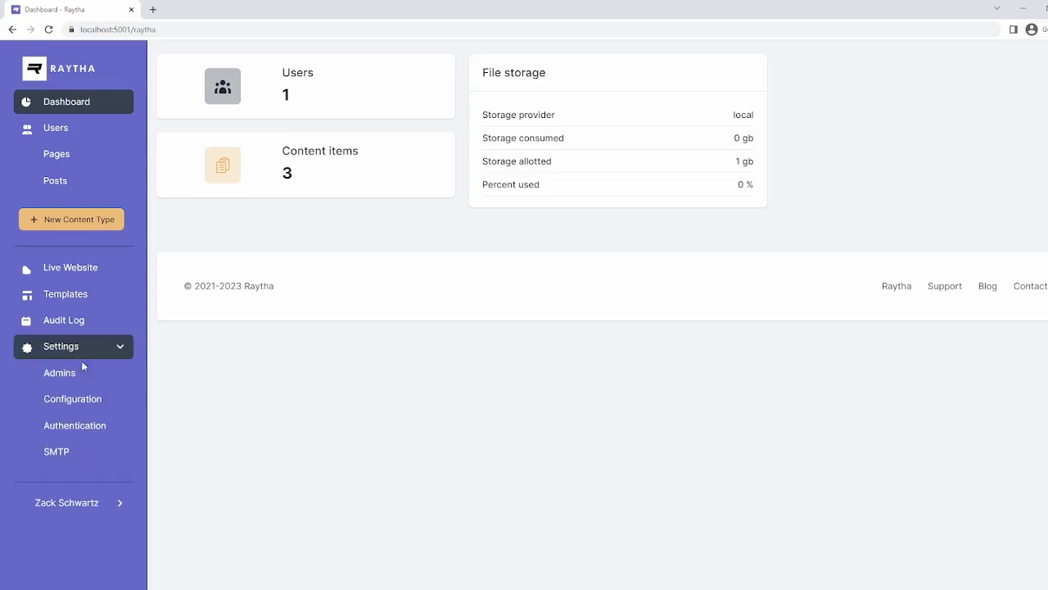
click(79, 377)
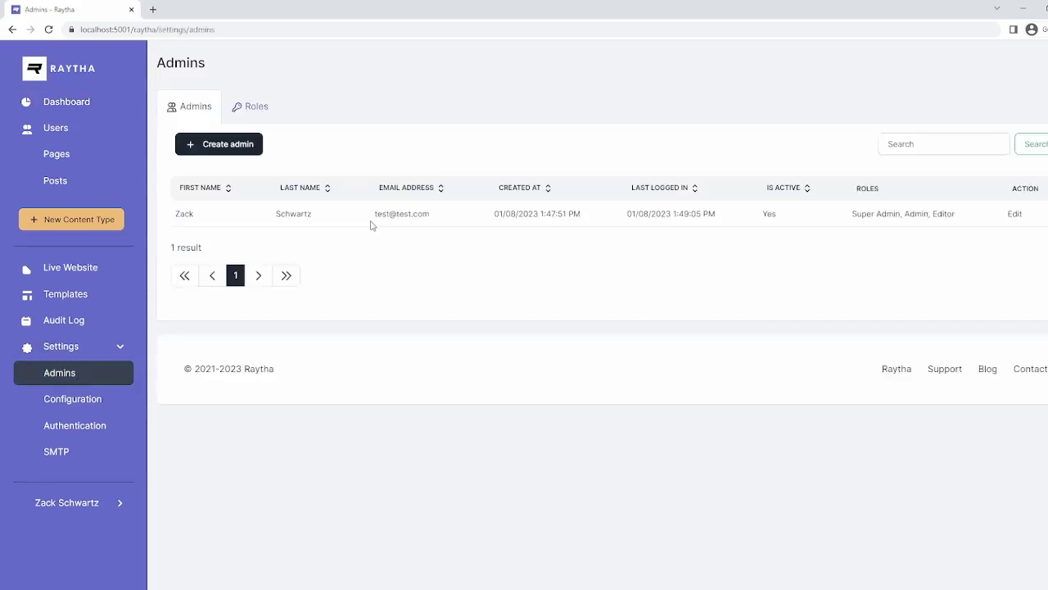
drag(370, 217, 435, 222)
click(447, 282)
Glance at the Create admin form, then start a new role from the Roles list.
click(228, 152)
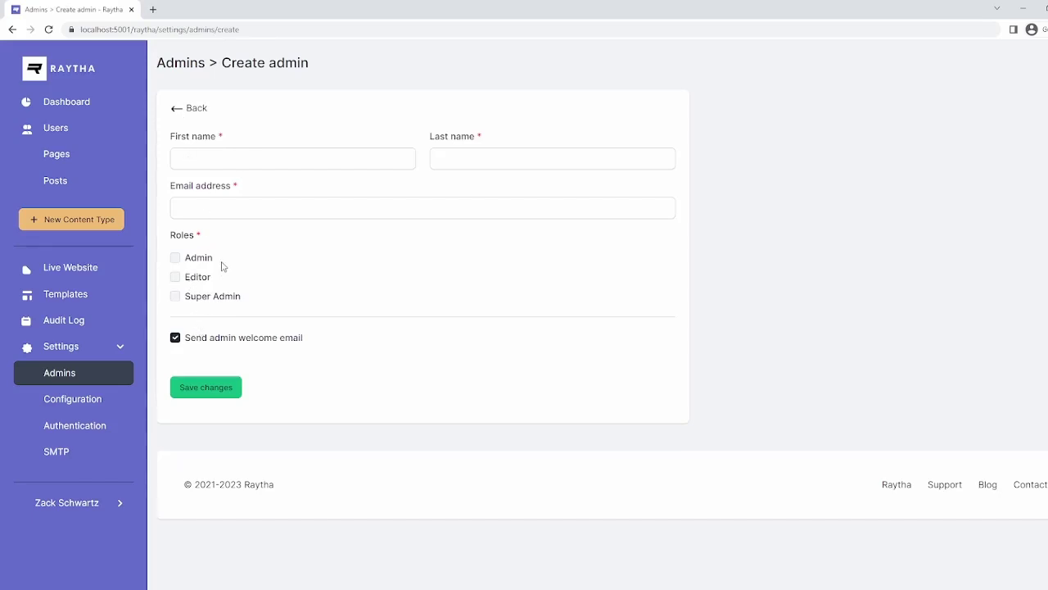
click(176, 111)
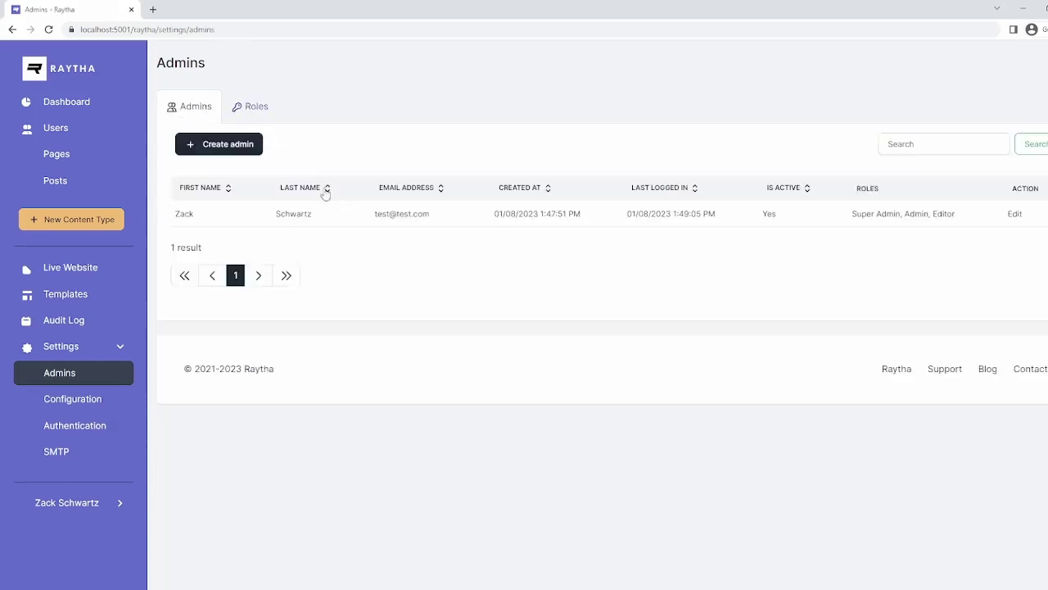
click(259, 109)
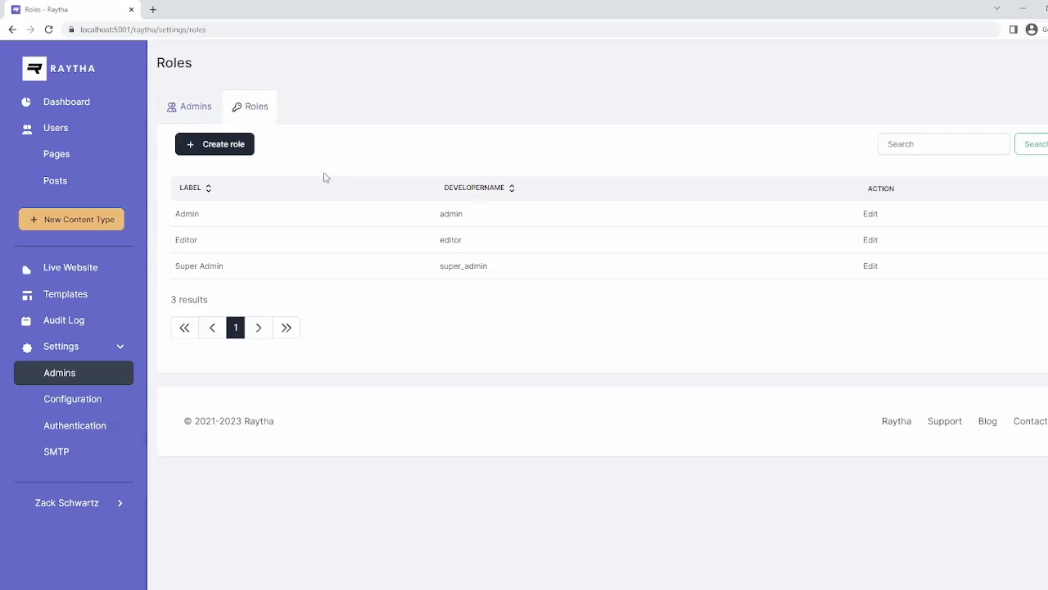
click(240, 146)
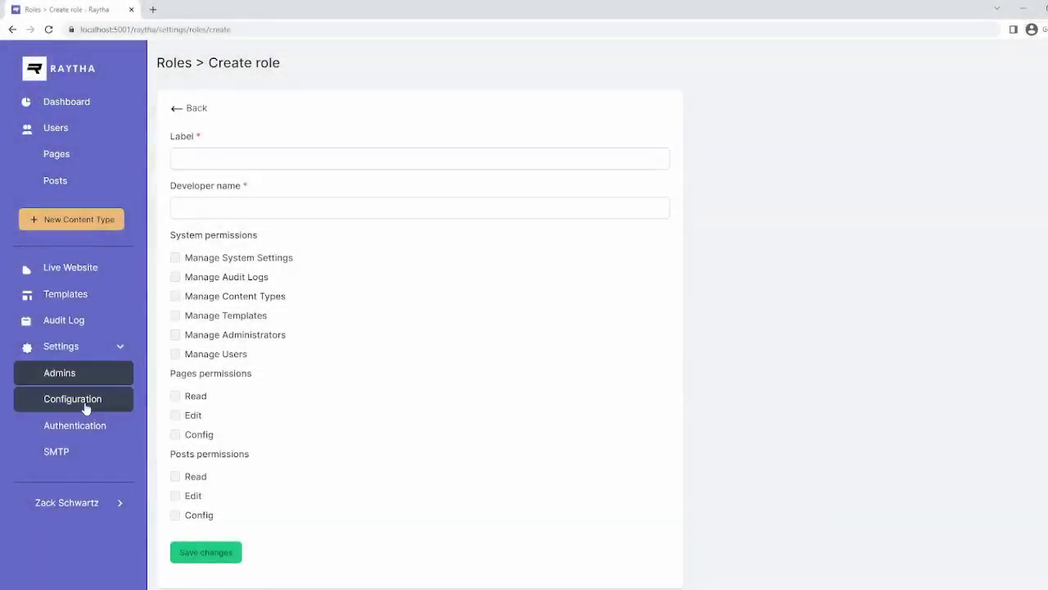
View the organisation Configuration page, then the Authentication schemes list.
click(84, 401)
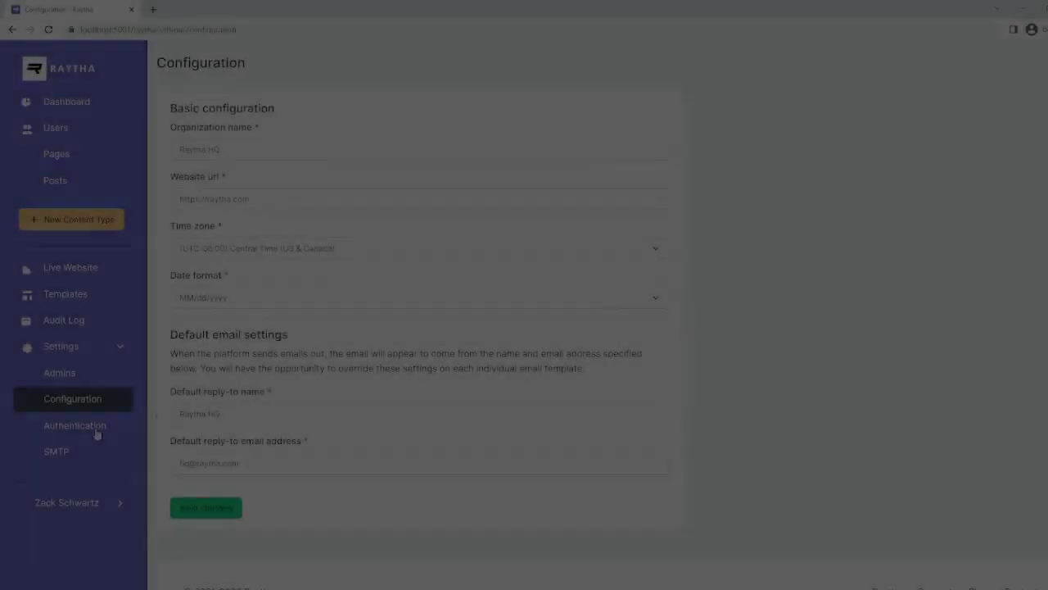
click(73, 432)
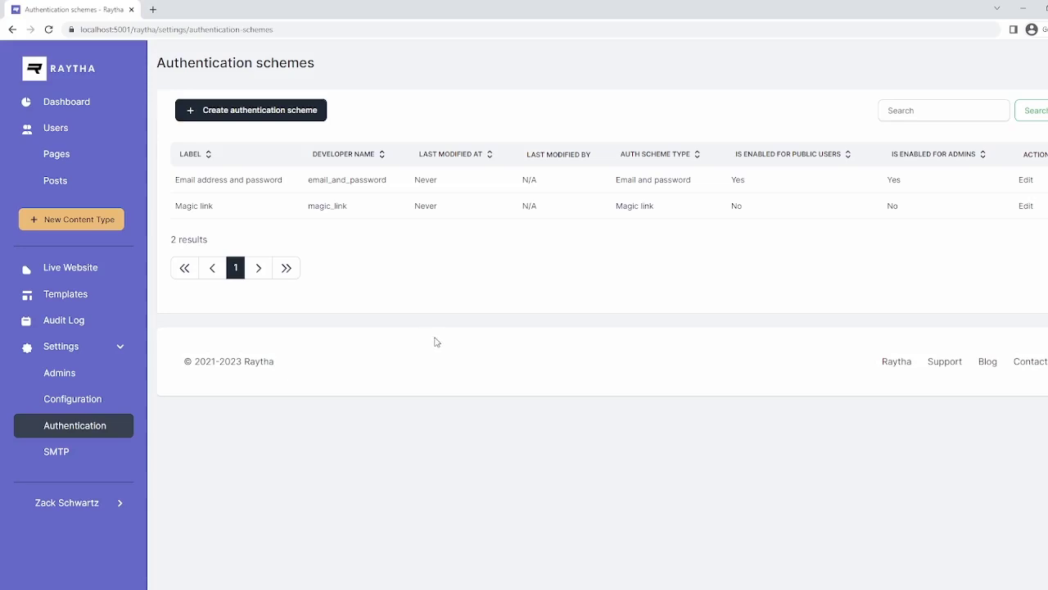
Inspect the email-and-password scheme, then begin a new scheme with type SAML.
click(1026, 181)
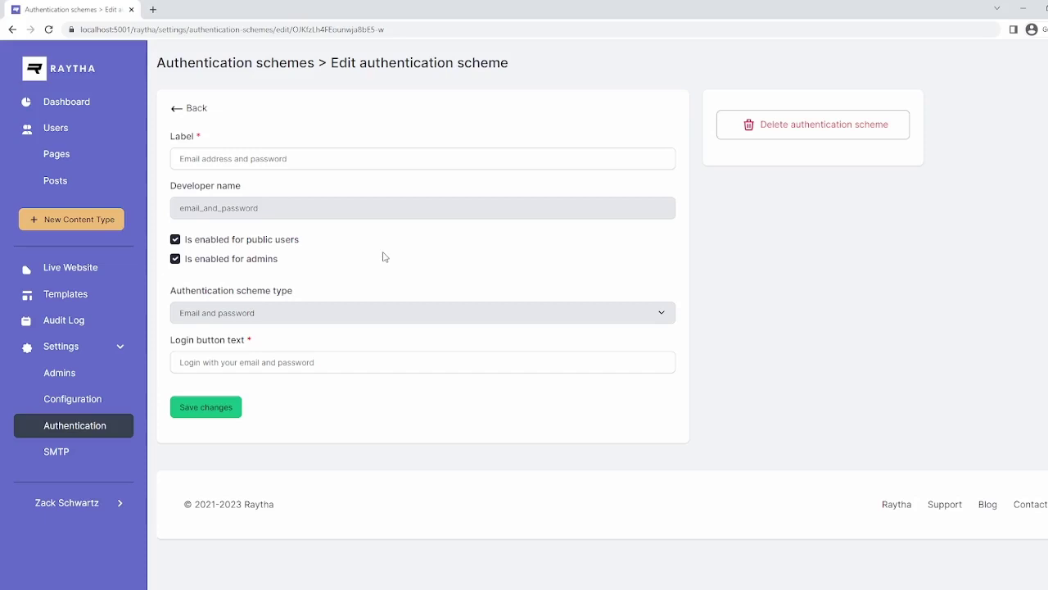
click(176, 108)
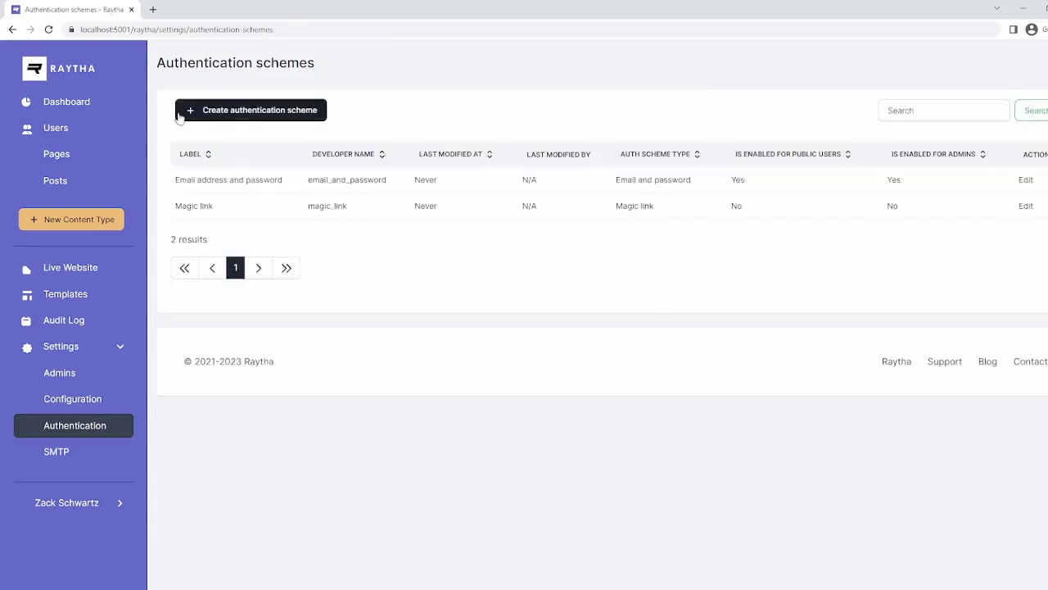
click(273, 112)
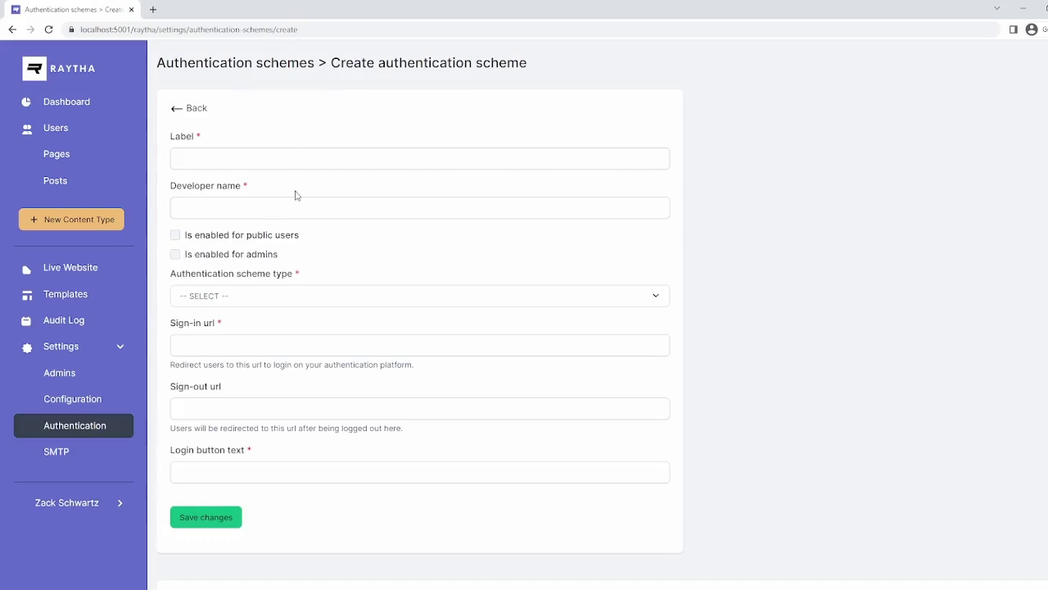
click(275, 300)
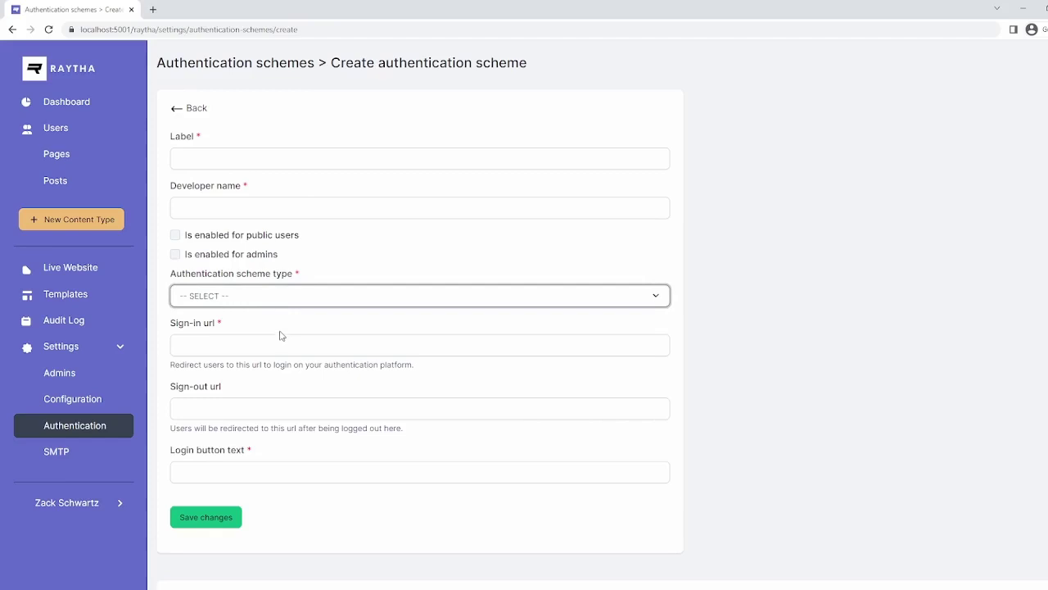
key(Down)
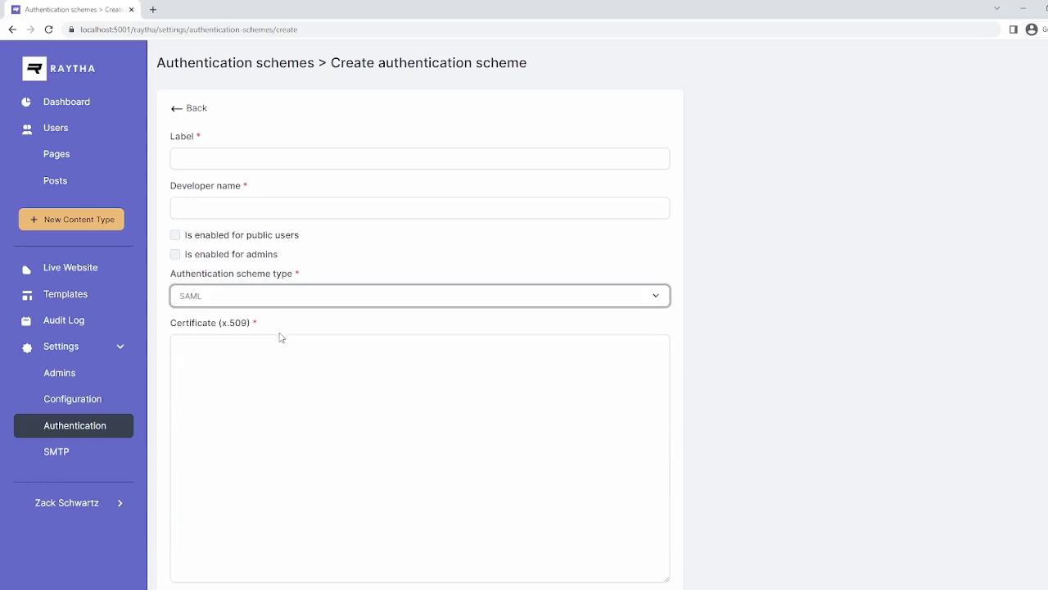
click(286, 350)
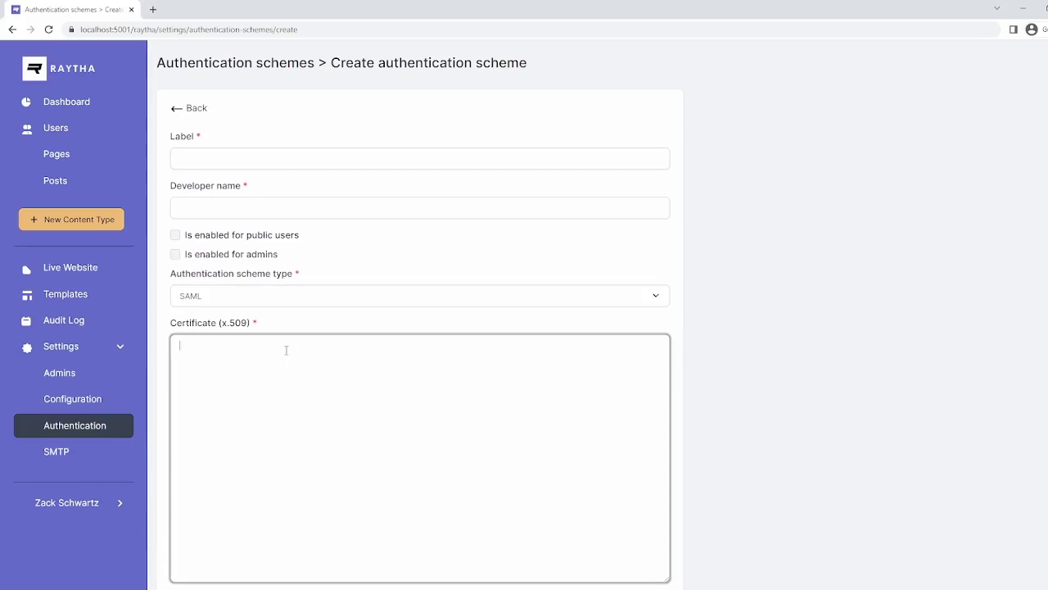
click(245, 297)
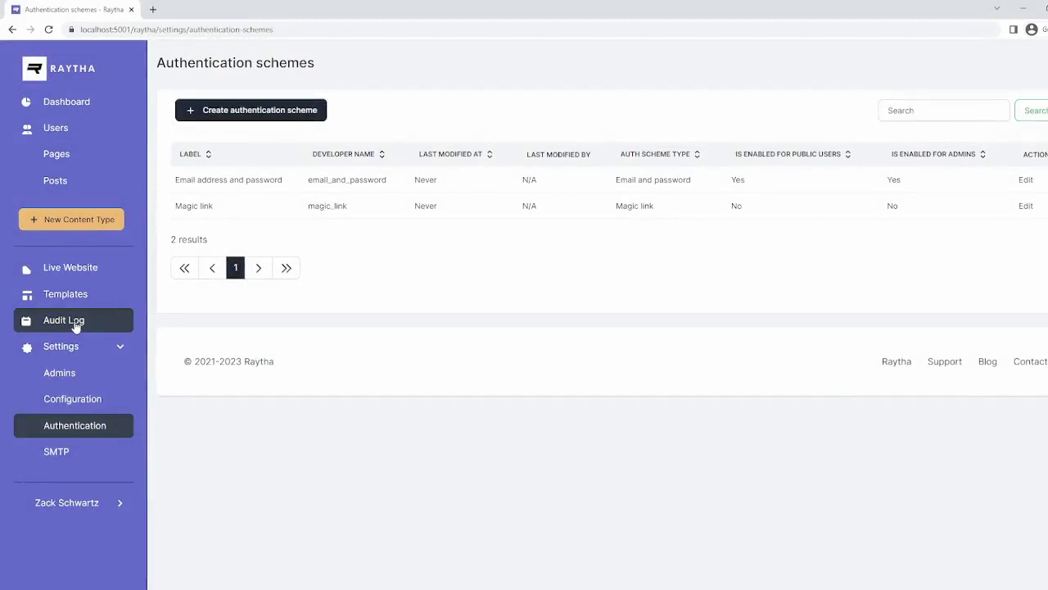
Browse the audit log entries, then switch to the Users list.
click(73, 325)
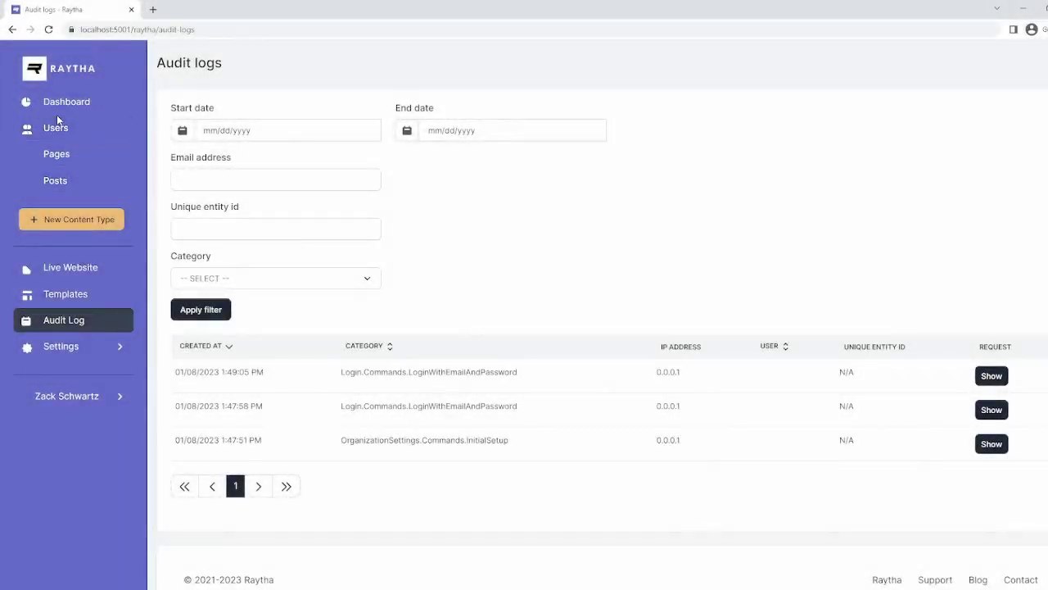
click(56, 125)
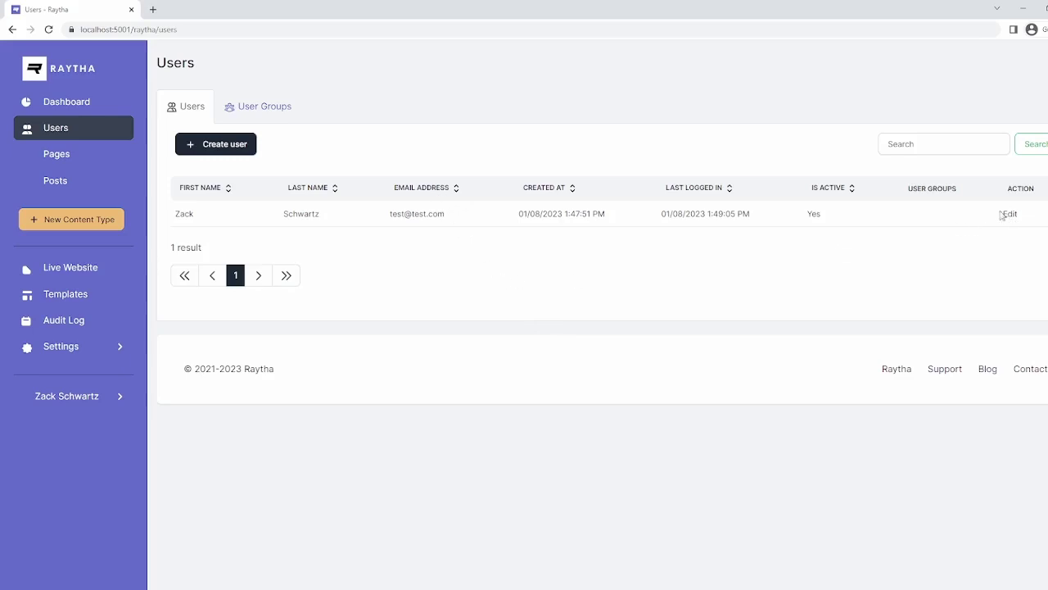
Check the user's edit page, create the 'members only' user group, and return to Dashboard.
click(1010, 214)
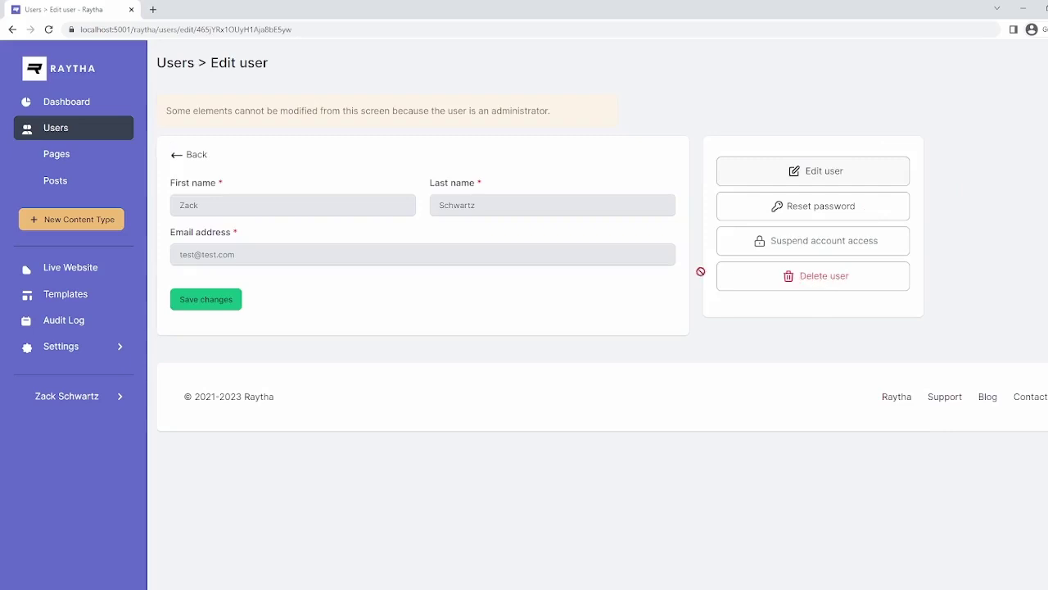
click(176, 158)
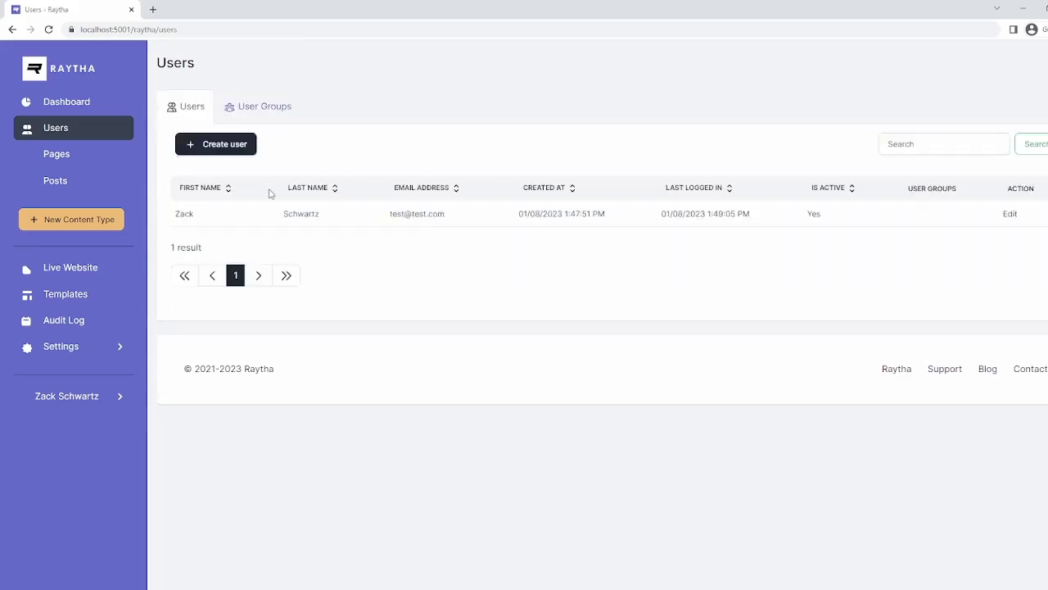
click(275, 113)
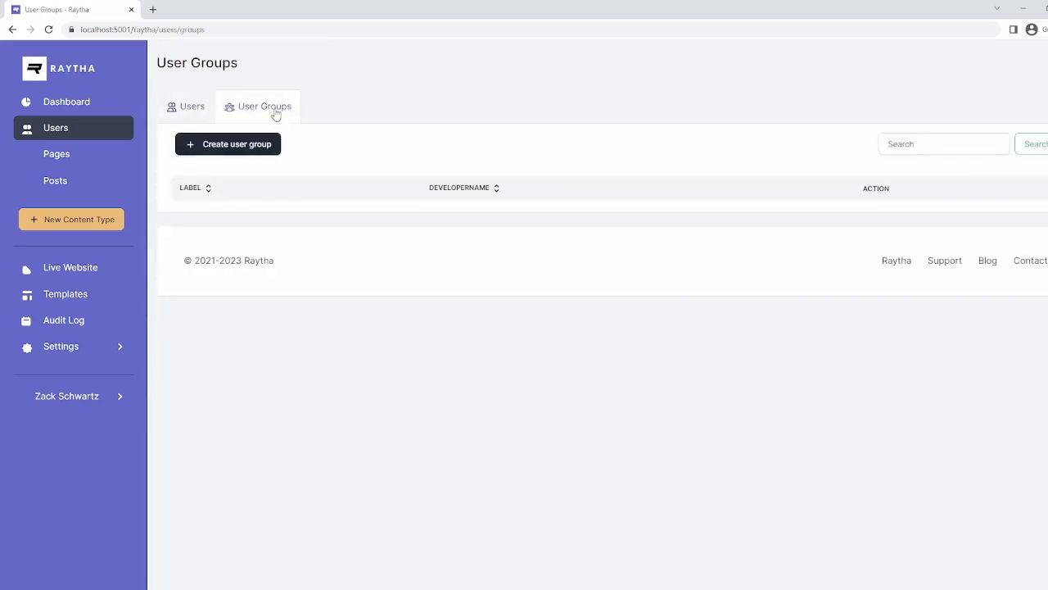
click(259, 148)
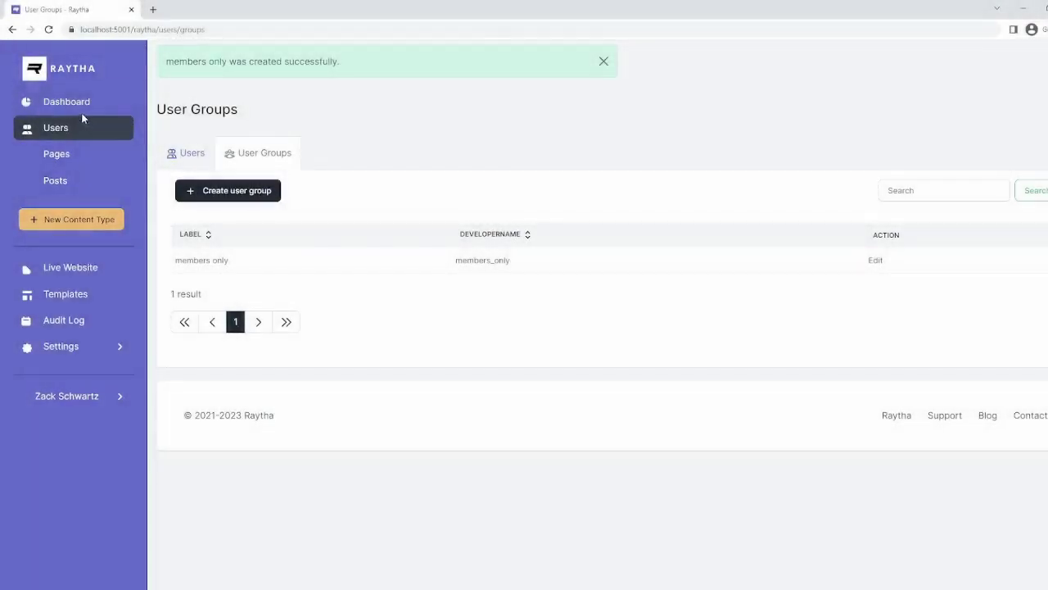
click(73, 103)
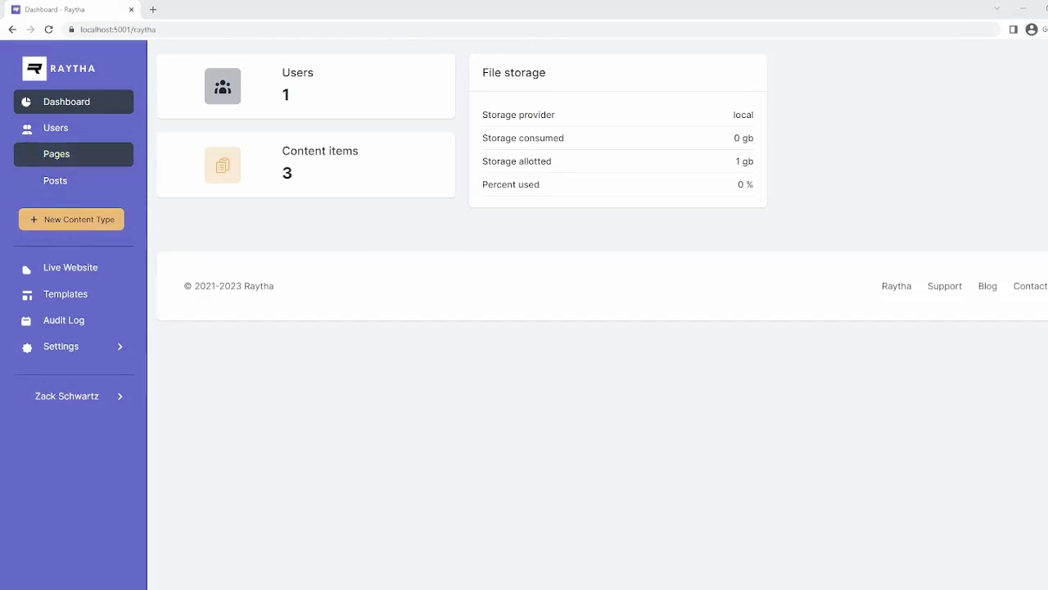
Look through Pages and Posts, then preview the live site's About, Blog and Hello World! pages.
click(115, 161)
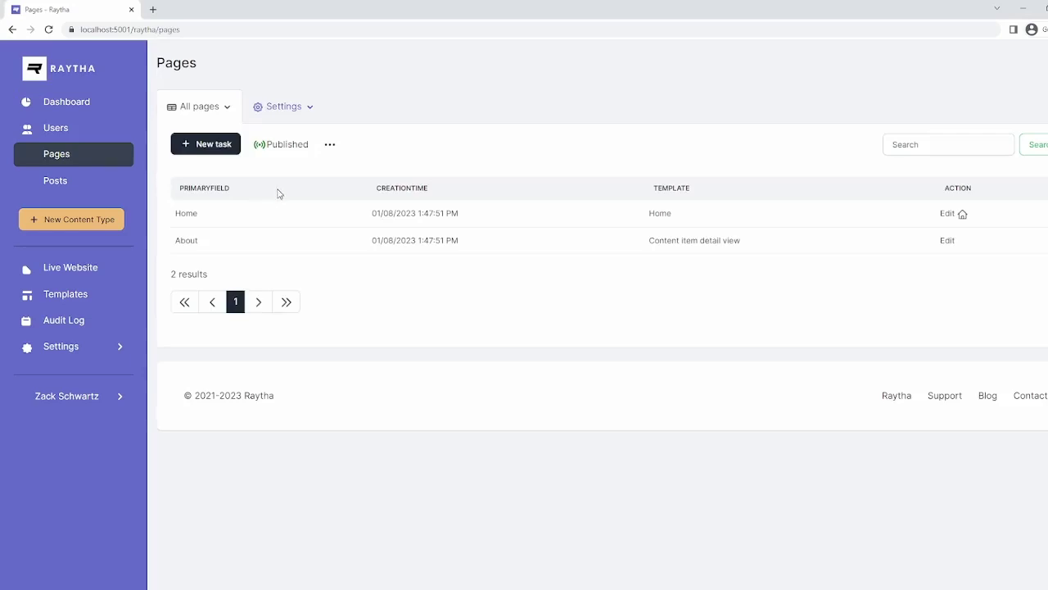
click(96, 187)
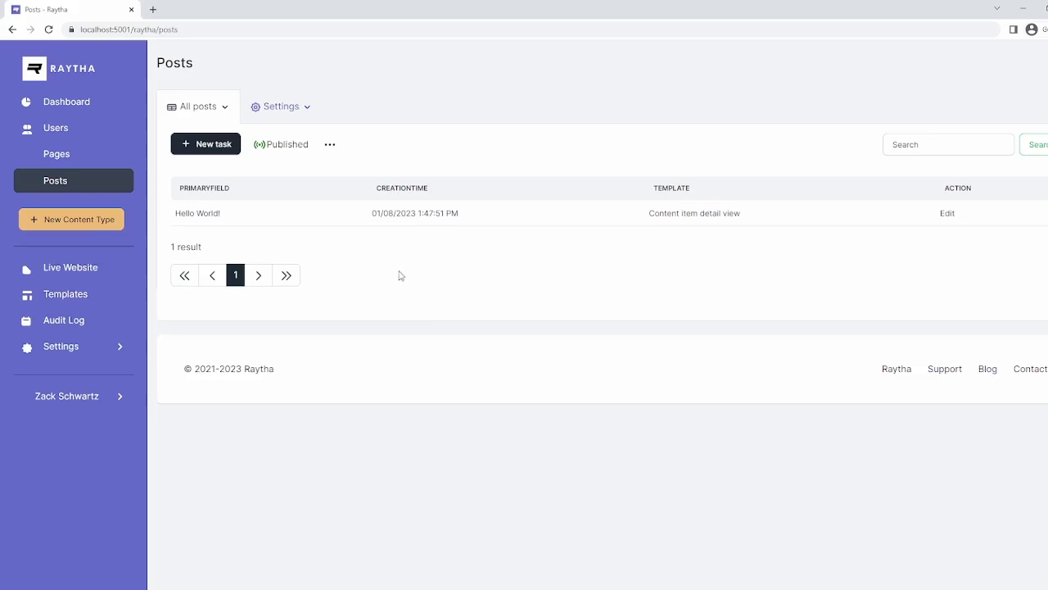
click(82, 268)
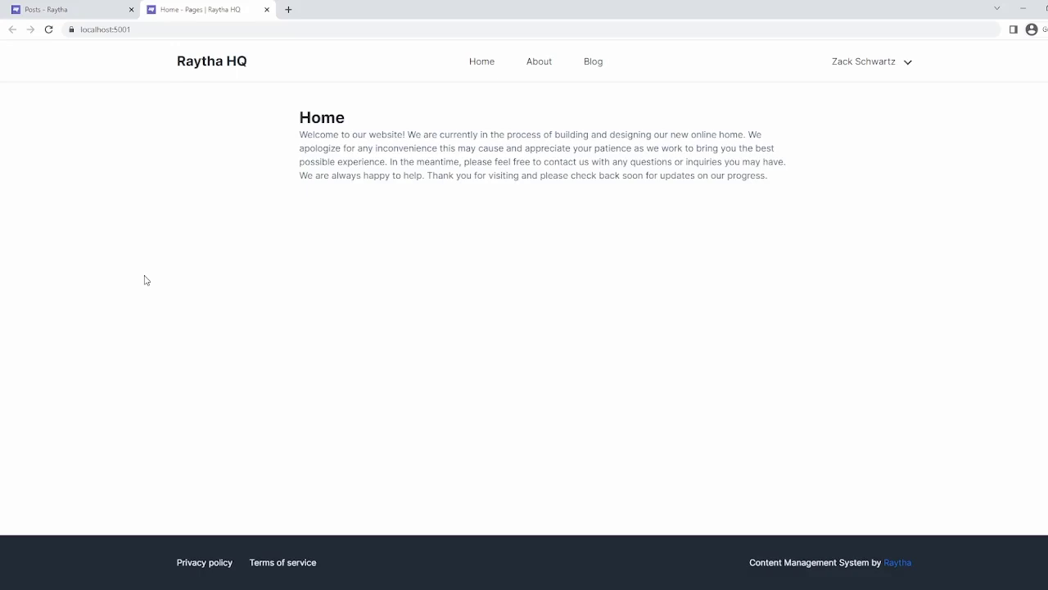
click(545, 63)
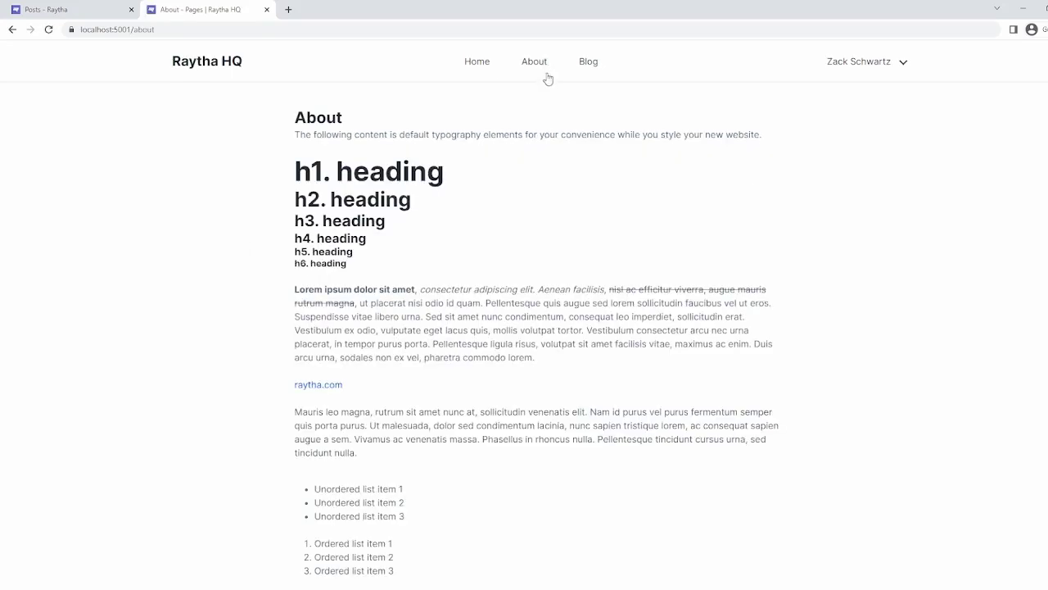
click(589, 63)
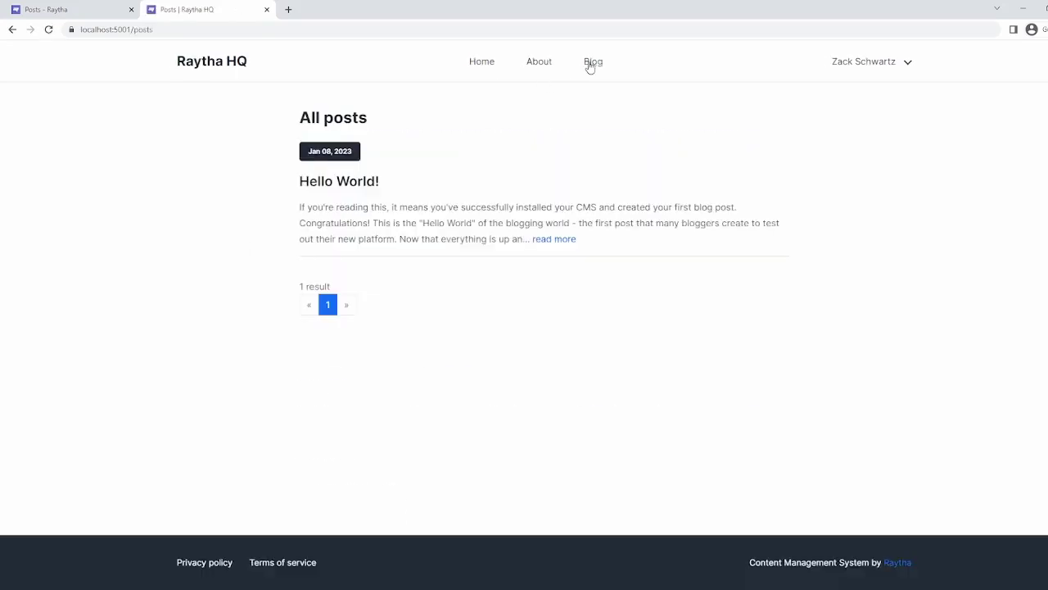
click(363, 181)
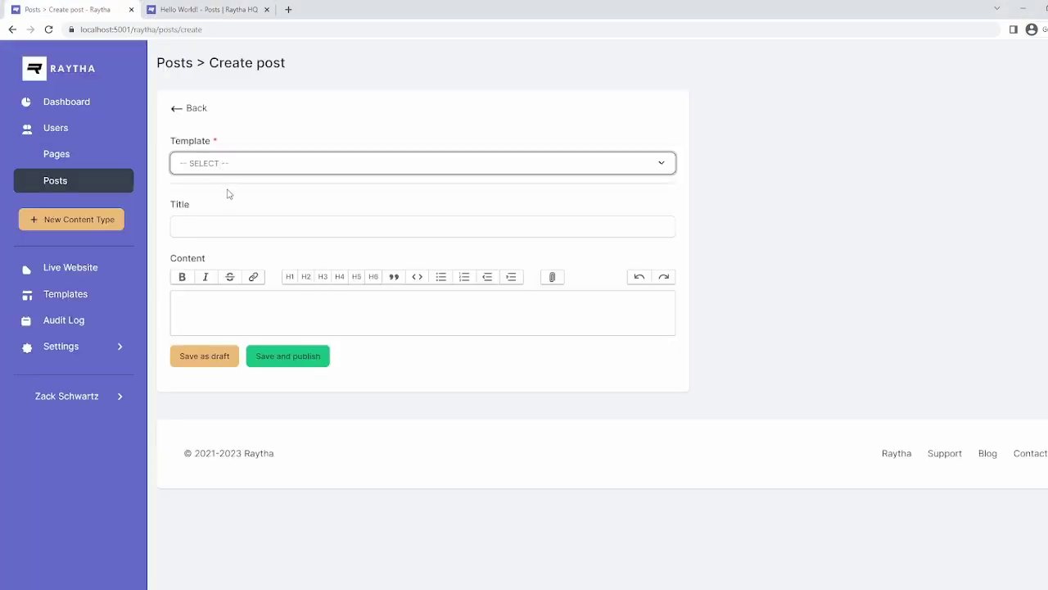
Publish 'This is a sample post' with the Content item detail view template and inspect its route.
click(228, 193)
click(217, 225)
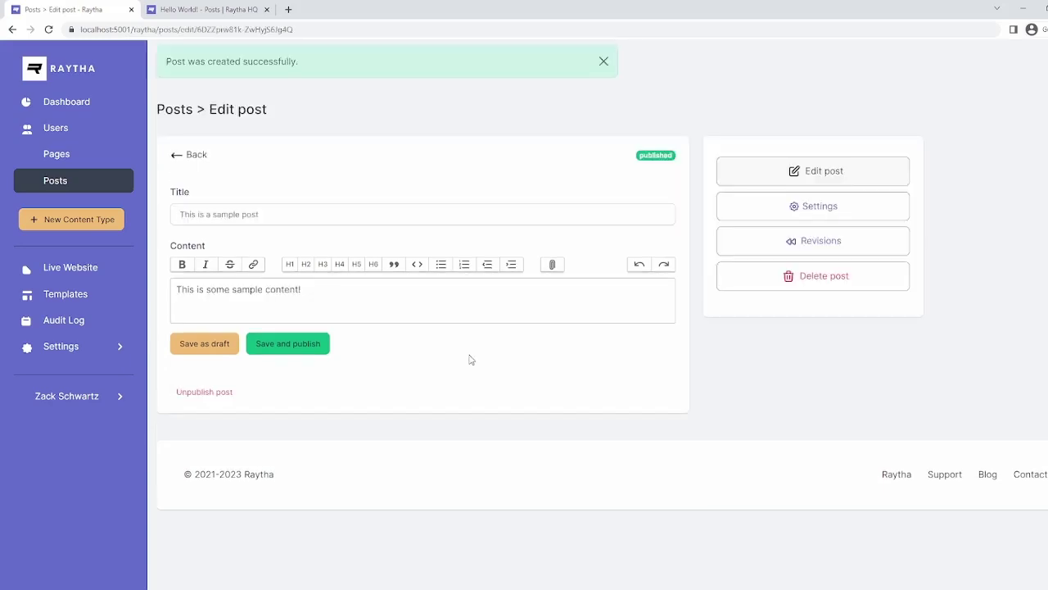
click(827, 212)
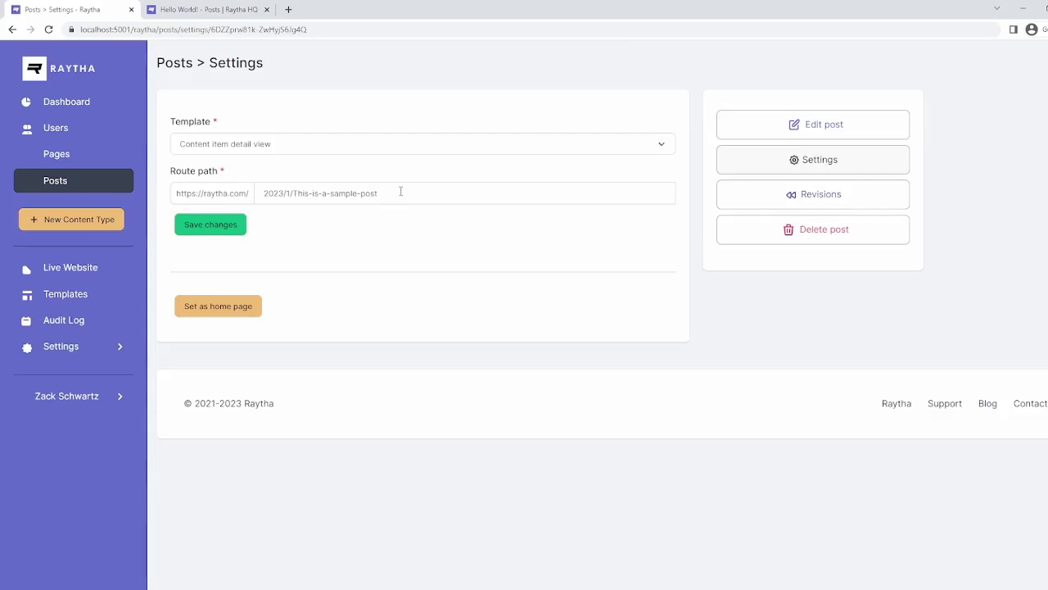
drag(401, 192, 244, 192)
click(400, 235)
Review the post's revision history and read it on the live blog.
click(760, 199)
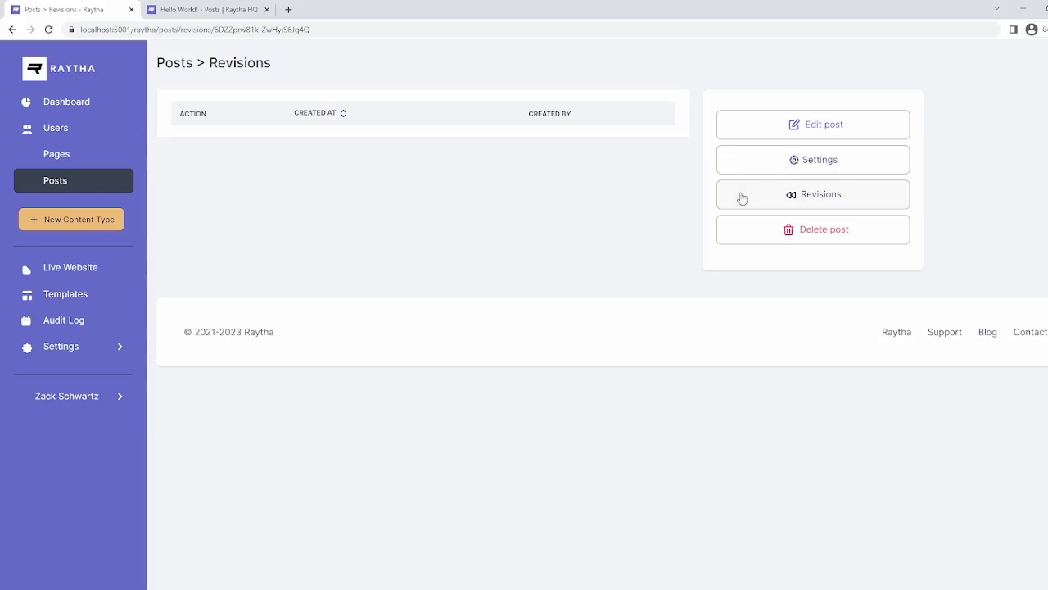
click(99, 272)
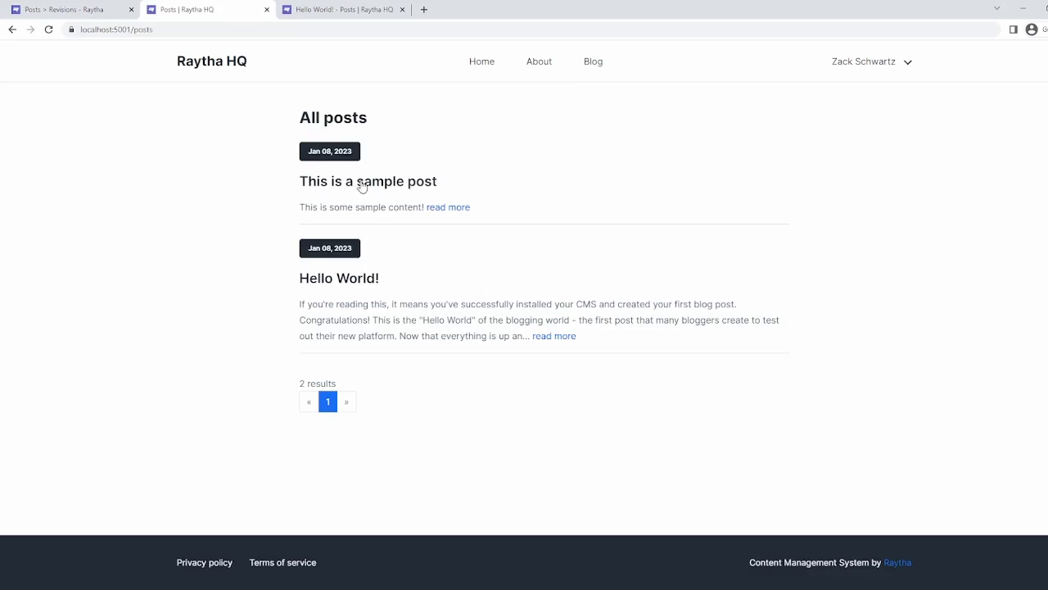
click(441, 208)
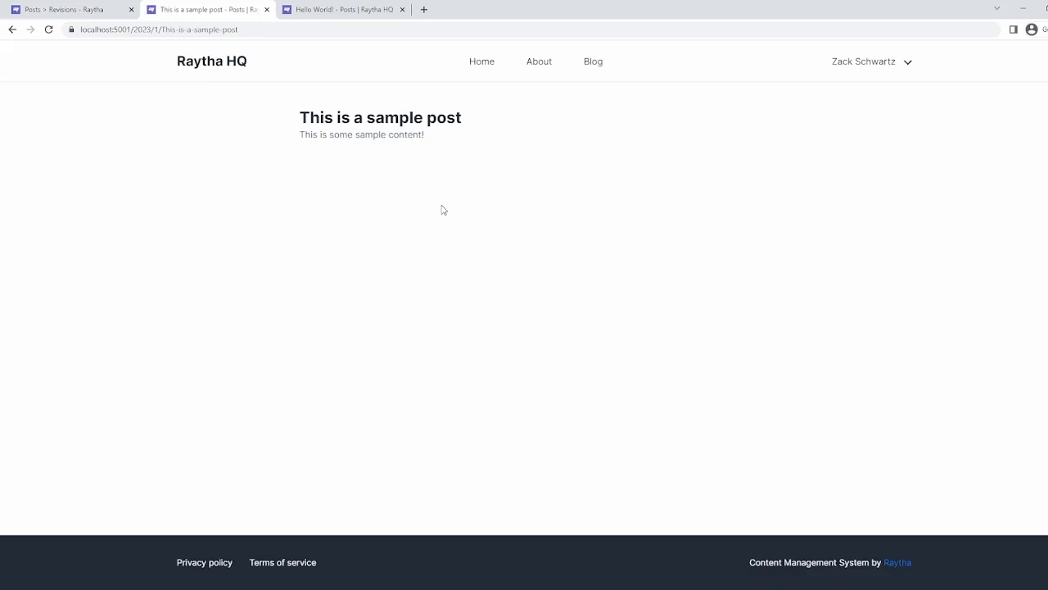
Go from the post's revisions back to the Posts content type's field list.
click(62, 9)
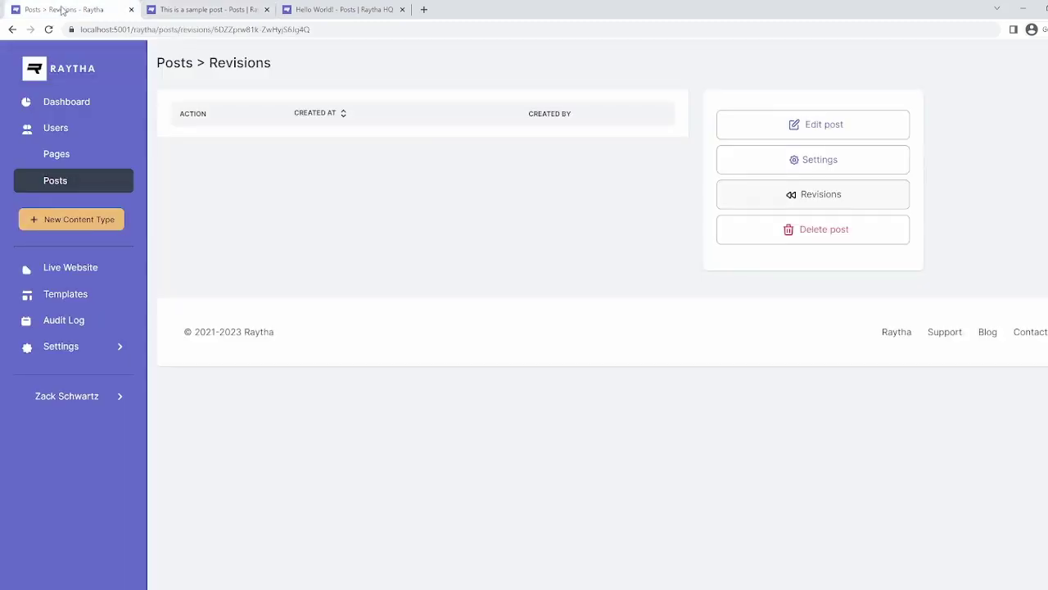
click(794, 128)
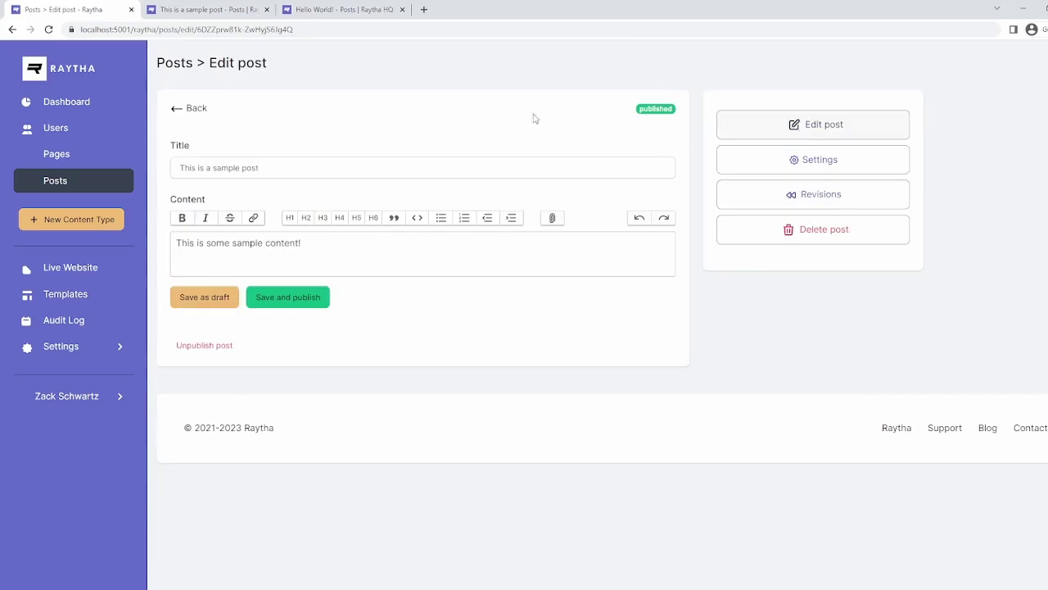
click(189, 109)
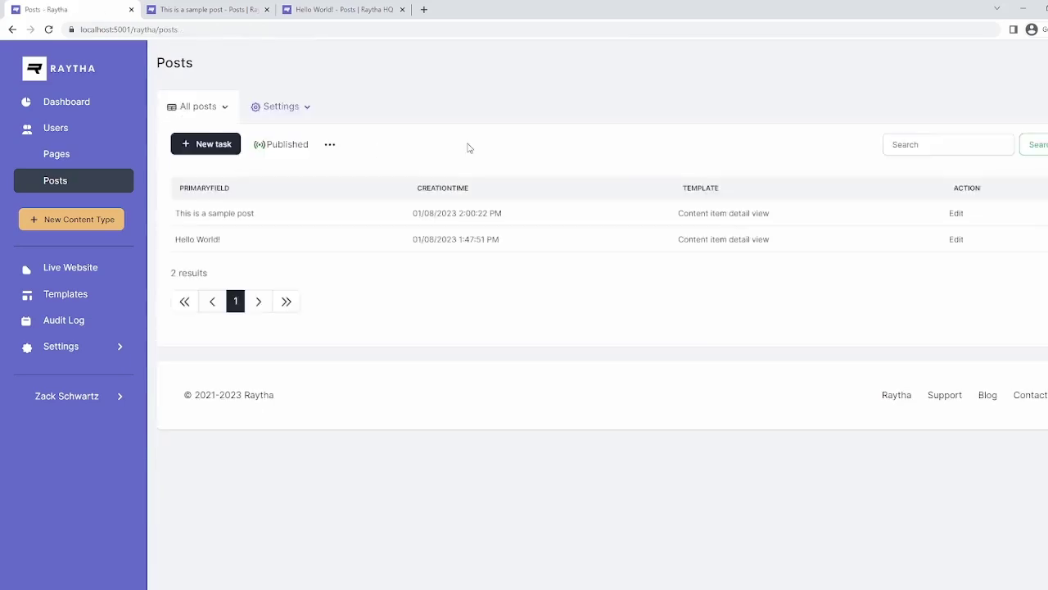
click(298, 116)
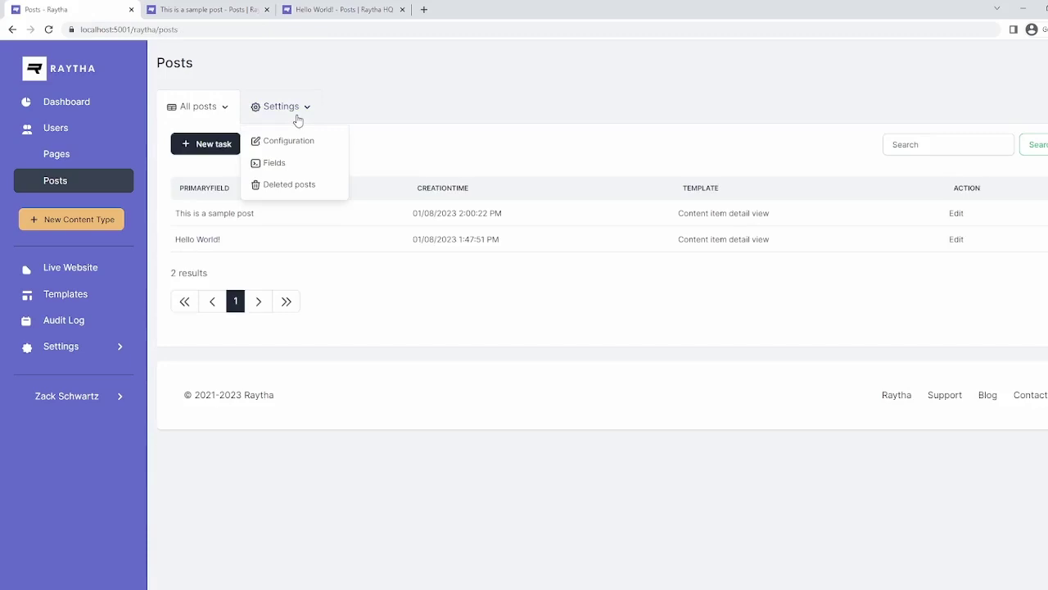
click(304, 169)
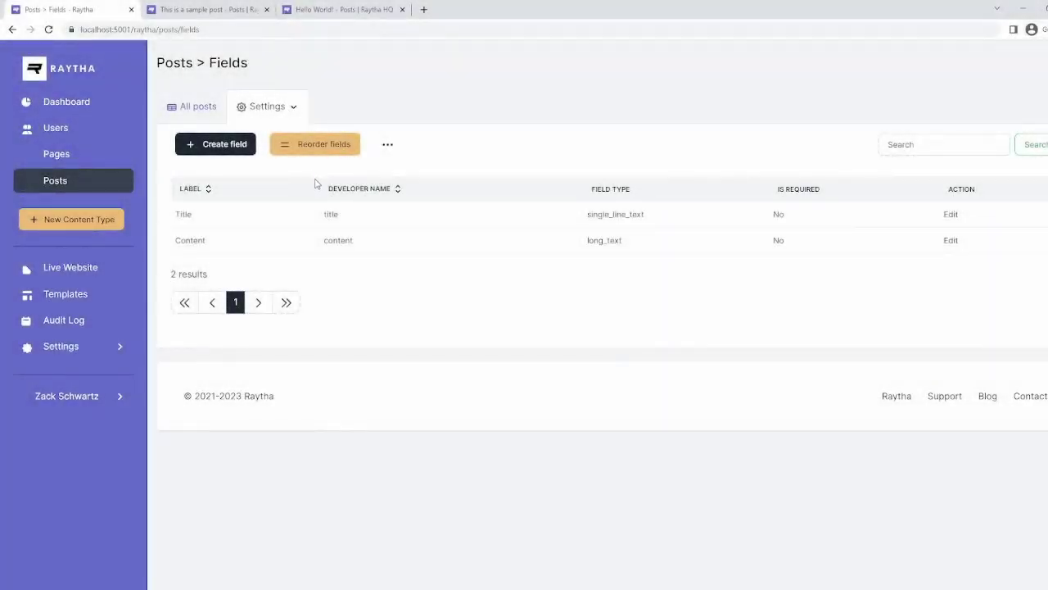
Add a non-required Attachment field labelled 'Featured image' and save it.
click(220, 153)
click(222, 155)
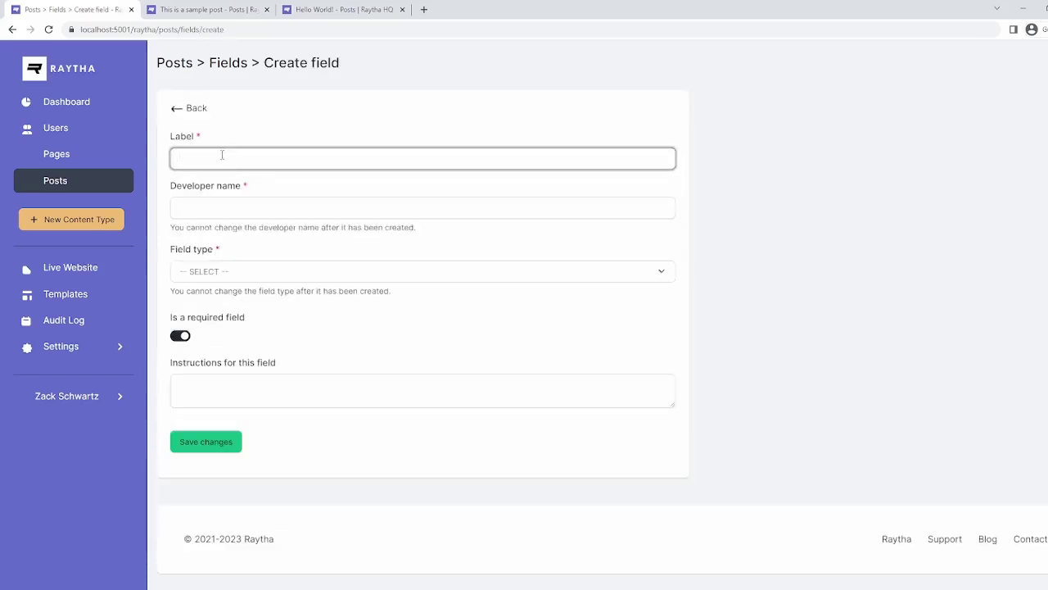
text(Featured image)
click(229, 275)
click(249, 382)
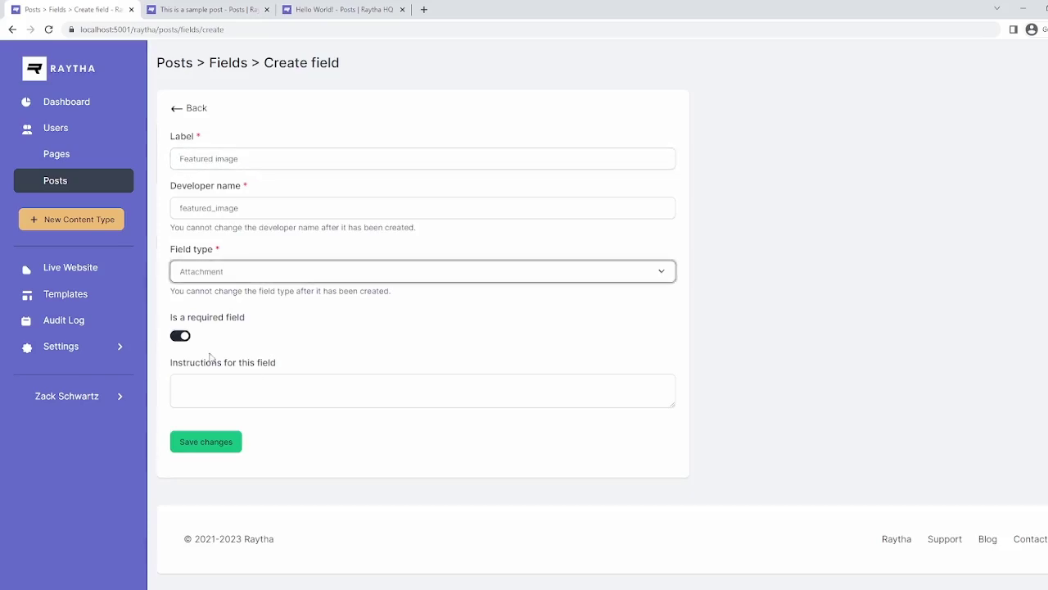
click(180, 336)
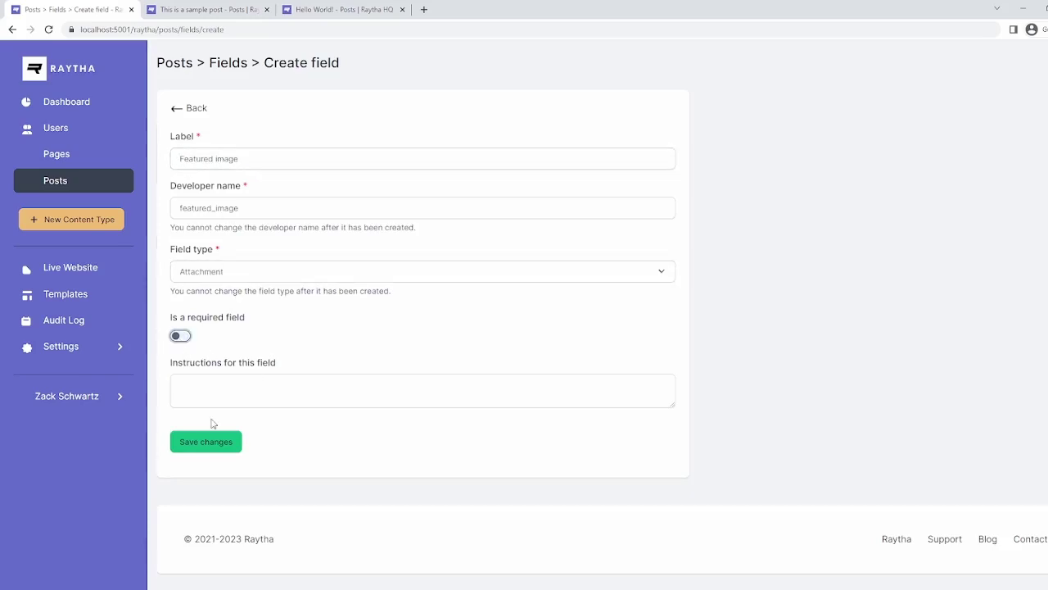
click(205, 443)
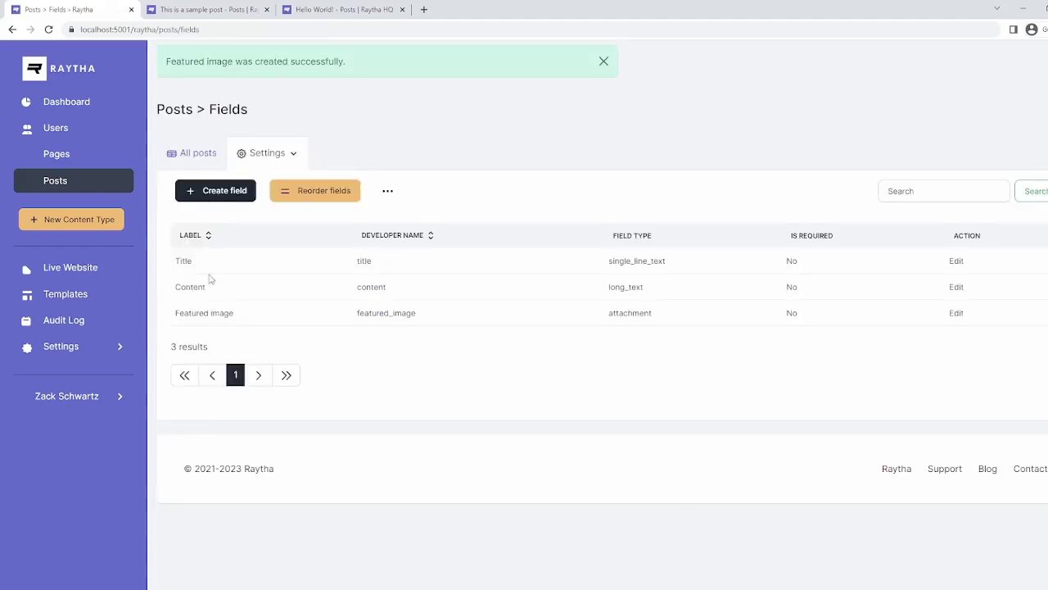
Create a Posts field labelled 'Related blog post' of type One to one relationship.
click(215, 190)
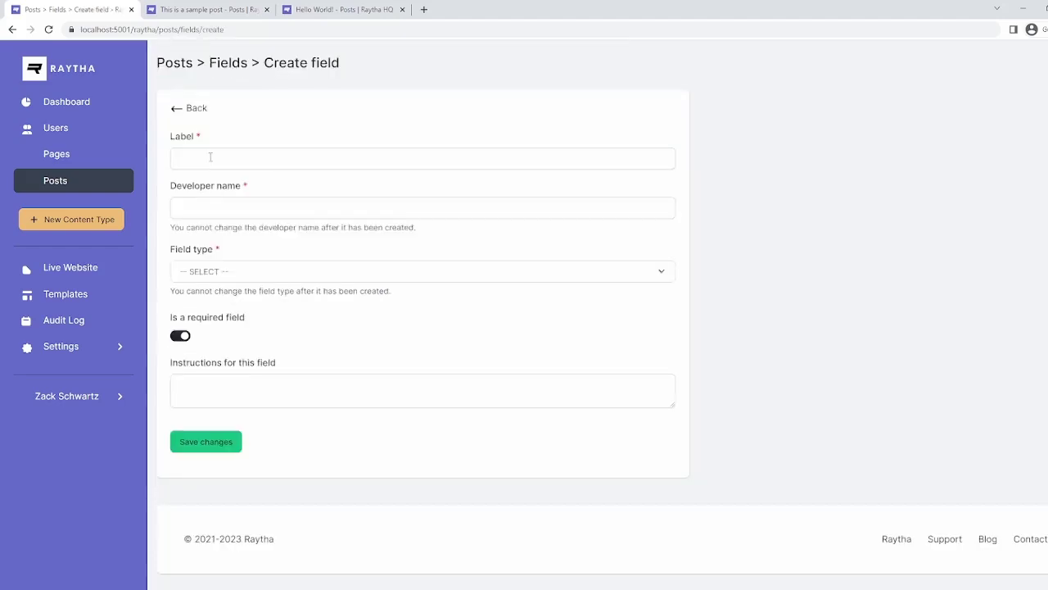
click(210, 156)
text(Related blog post)
click(269, 278)
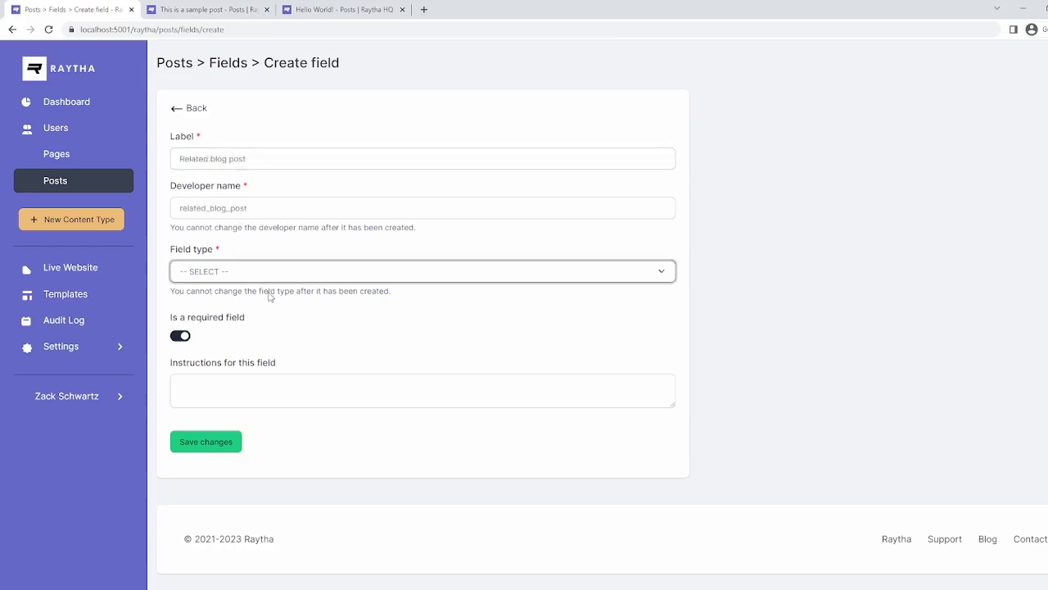
key(o)
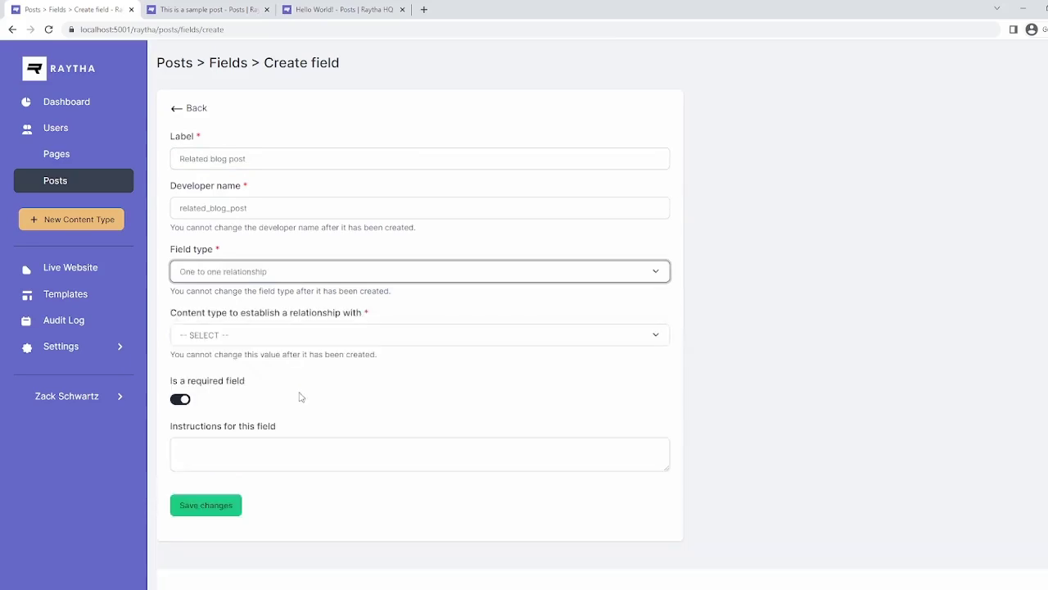
key(Tab)
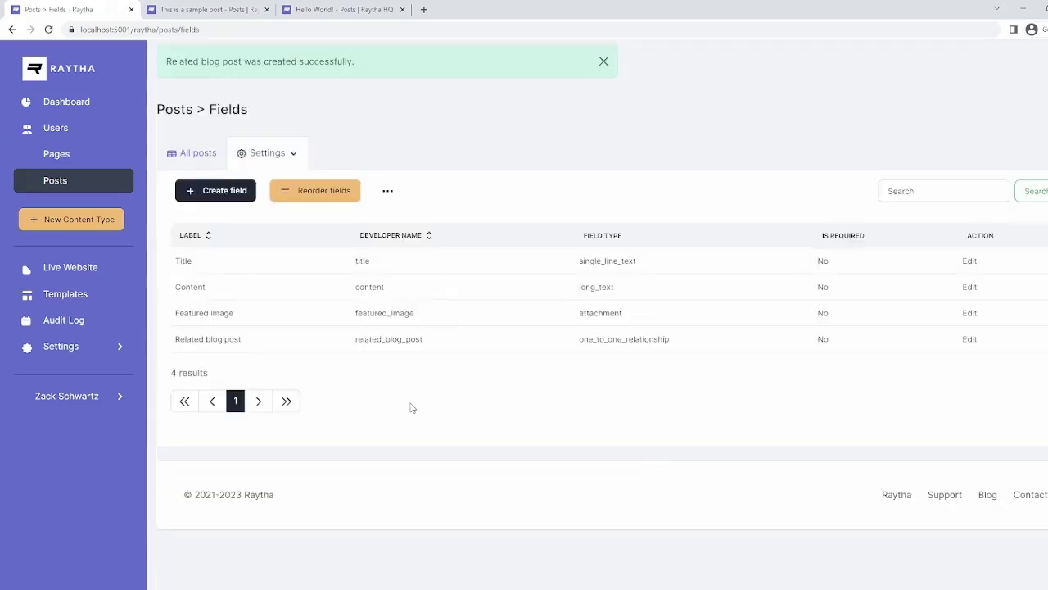
Create the 'Authors' content type and open its field list.
click(73, 219)
click(263, 137)
text(Authors)
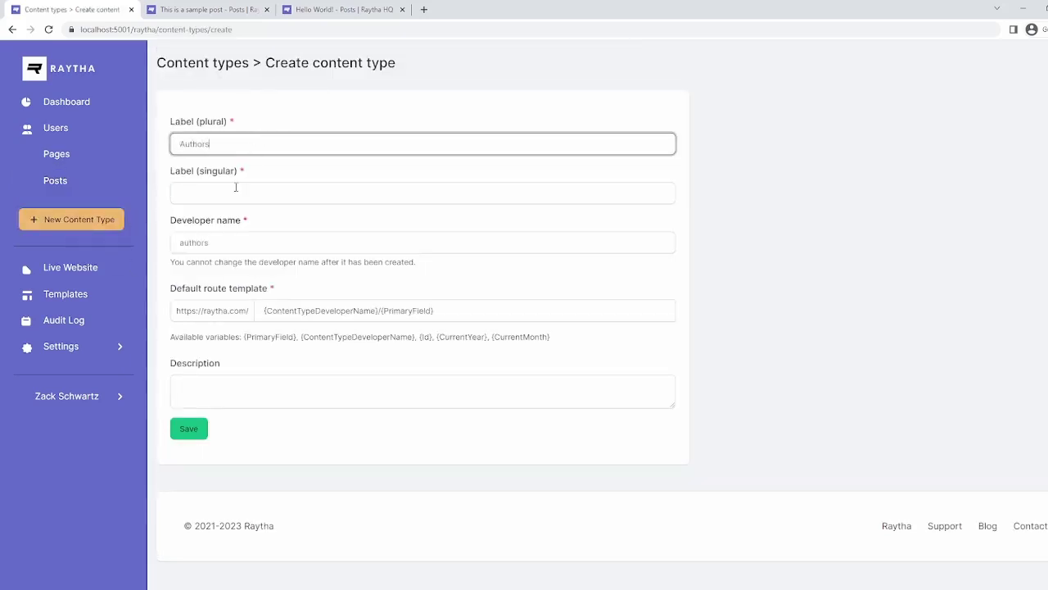
click(234, 192)
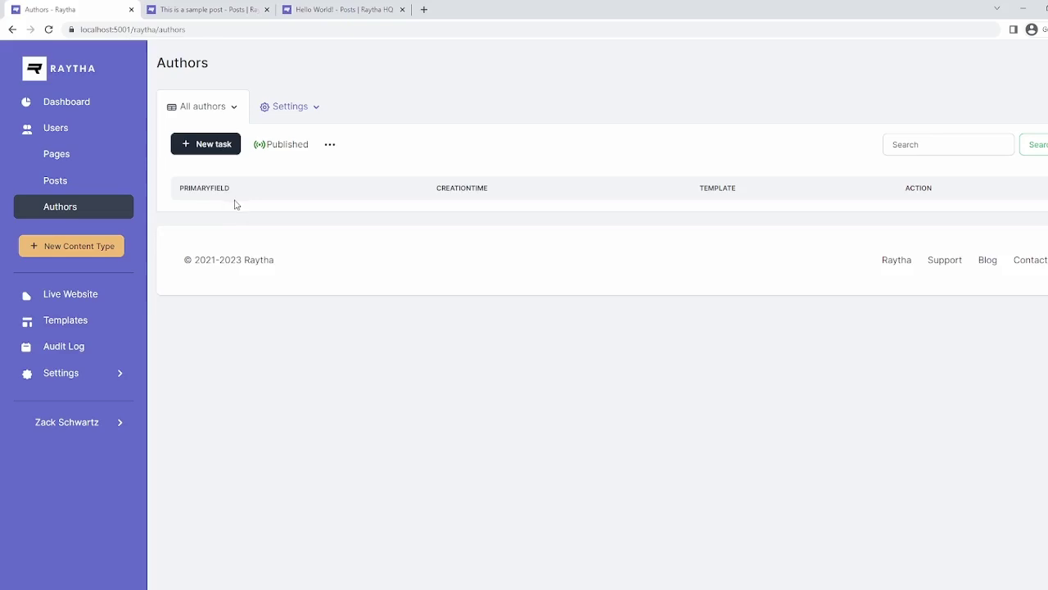
click(299, 104)
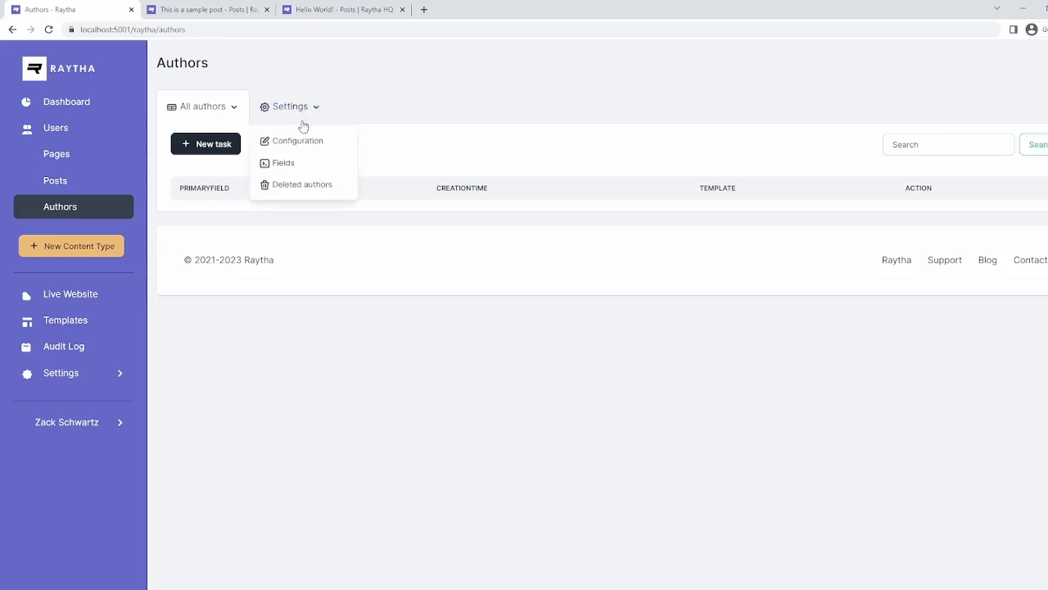
click(303, 166)
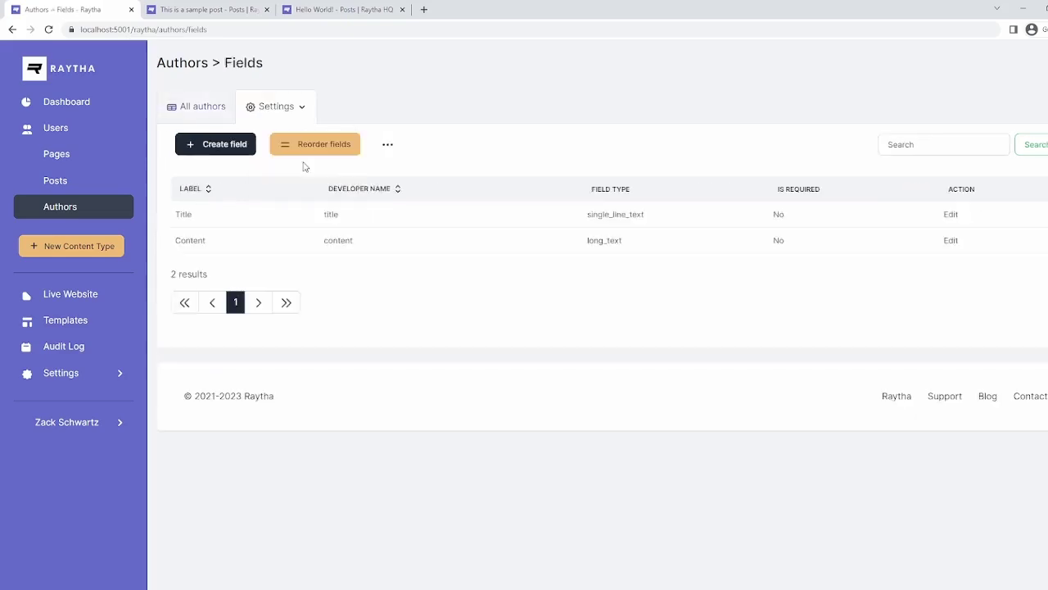
Add a single line text field named 'Name' to Authors.
click(228, 146)
click(229, 153)
text(Name)
click(262, 278)
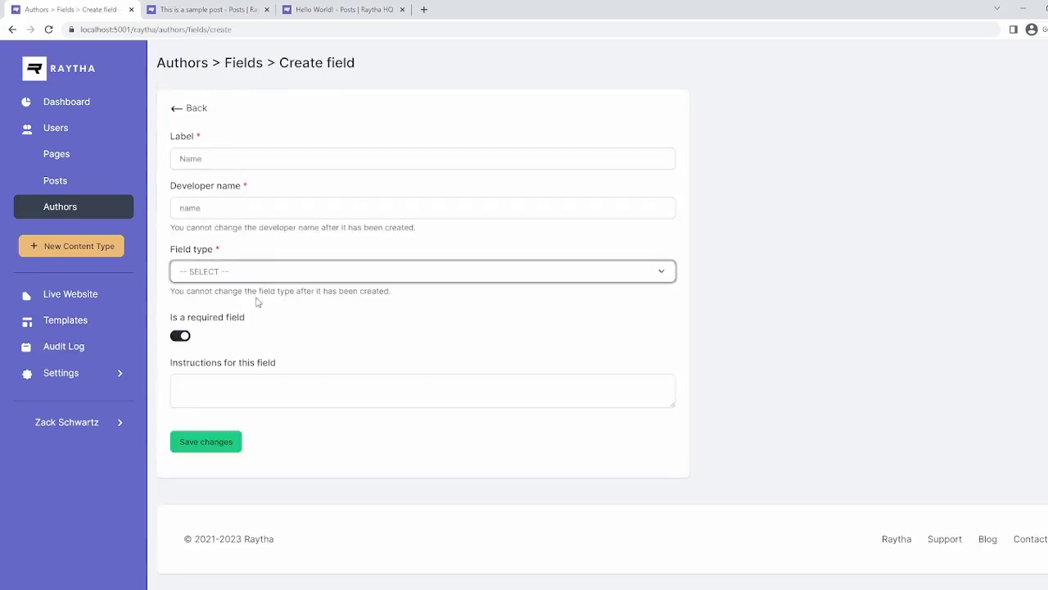
click(258, 302)
click(215, 442)
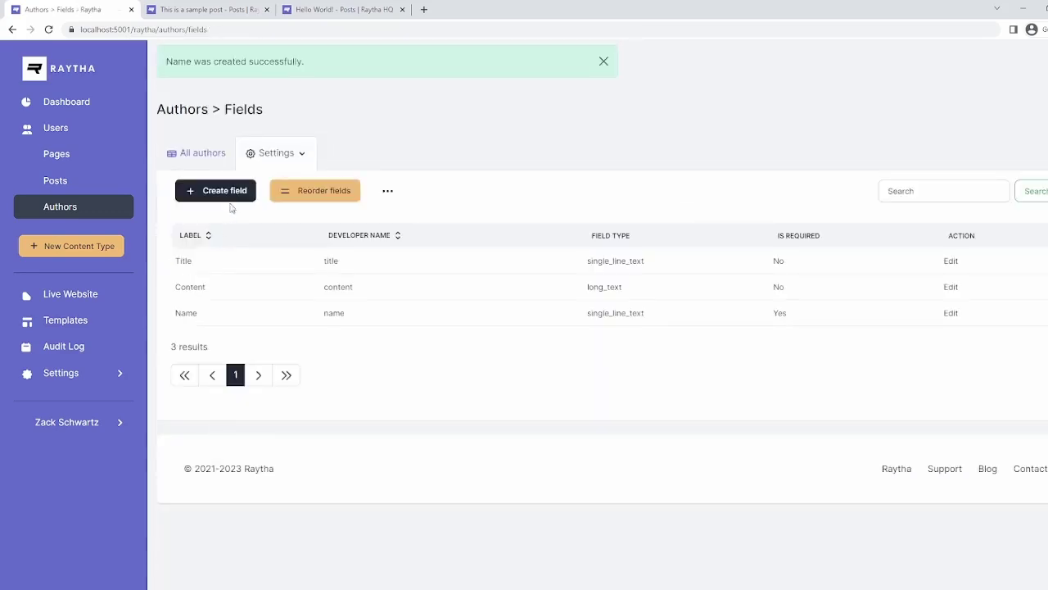
Add an optional Attachment field named 'Profile pic'.
click(226, 193)
click(225, 155)
text(Profile pic)
click(238, 271)
click(244, 377)
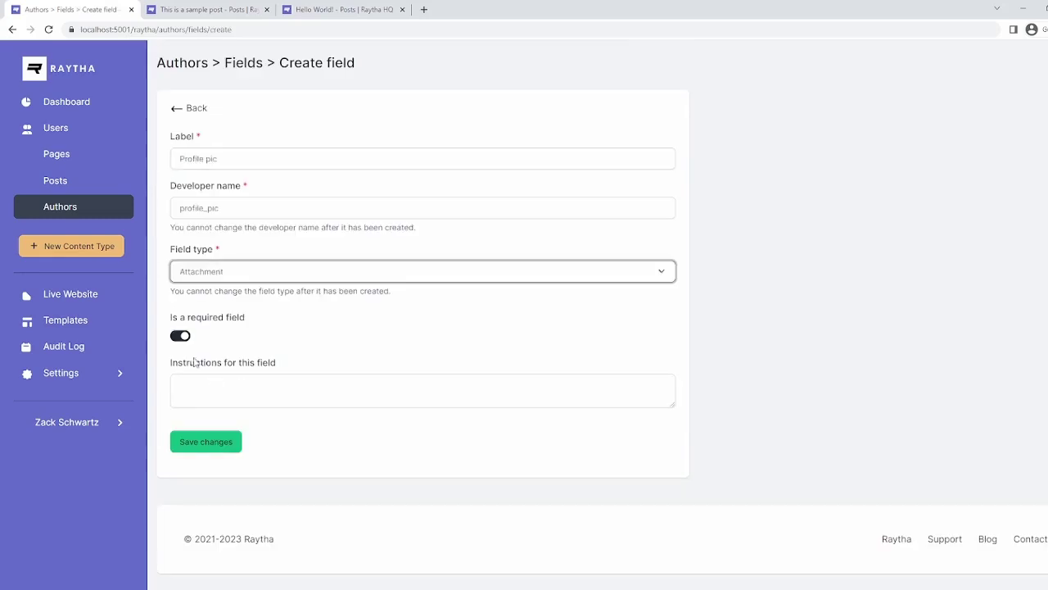
click(180, 336)
click(209, 441)
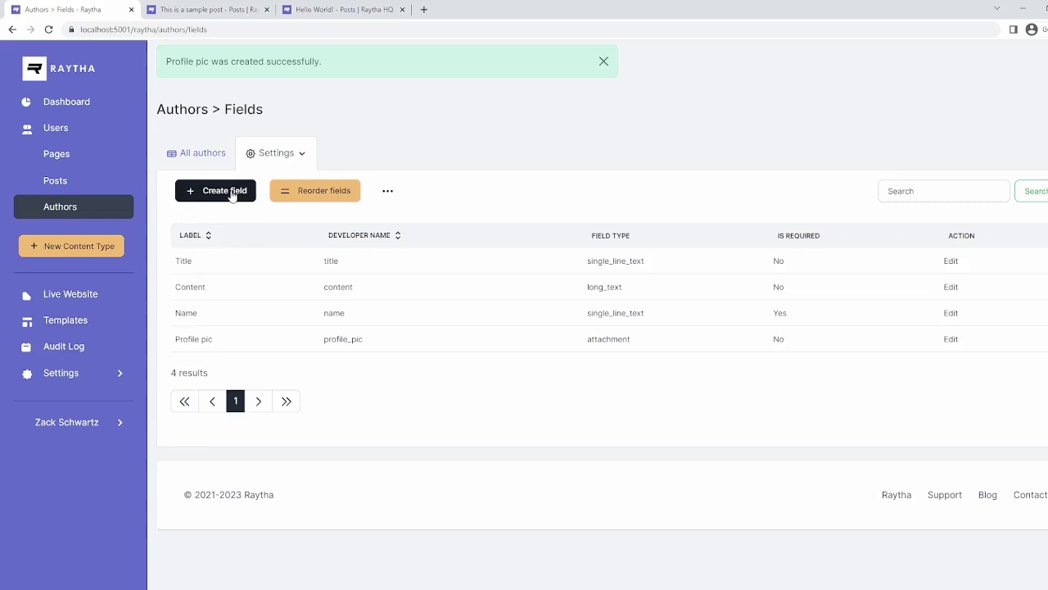
Add an optional long text 'Bio' field, then view the list of authors.
click(230, 192)
click(234, 158)
text(Bio)
click(229, 271)
click(237, 311)
click(181, 335)
click(230, 443)
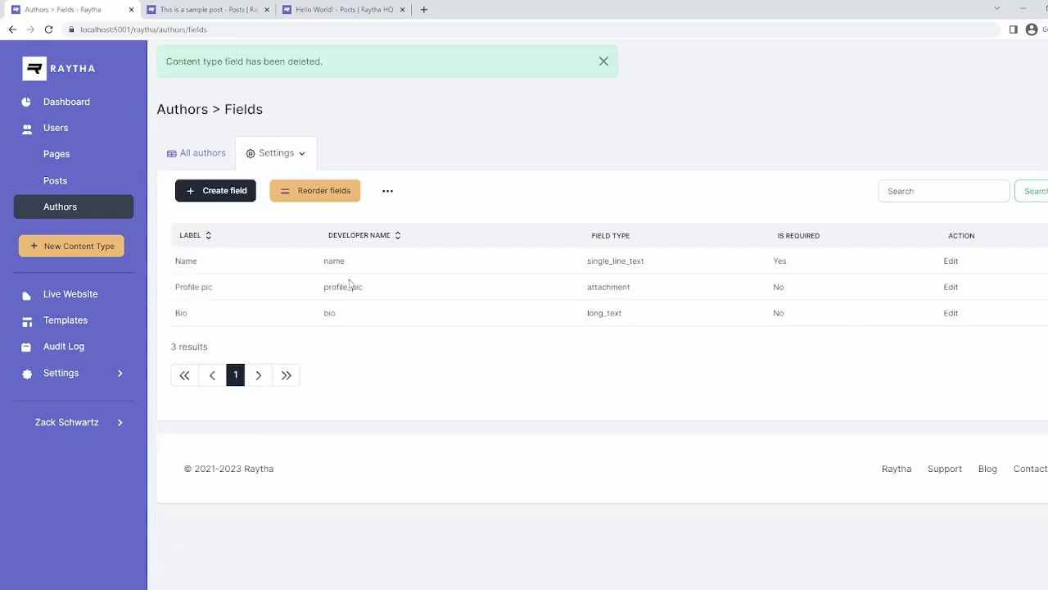
click(209, 157)
In Posts > Settings > Fields, add 'Author' as a non-required one-to-one relationship to Authors.
click(218, 152)
click(220, 173)
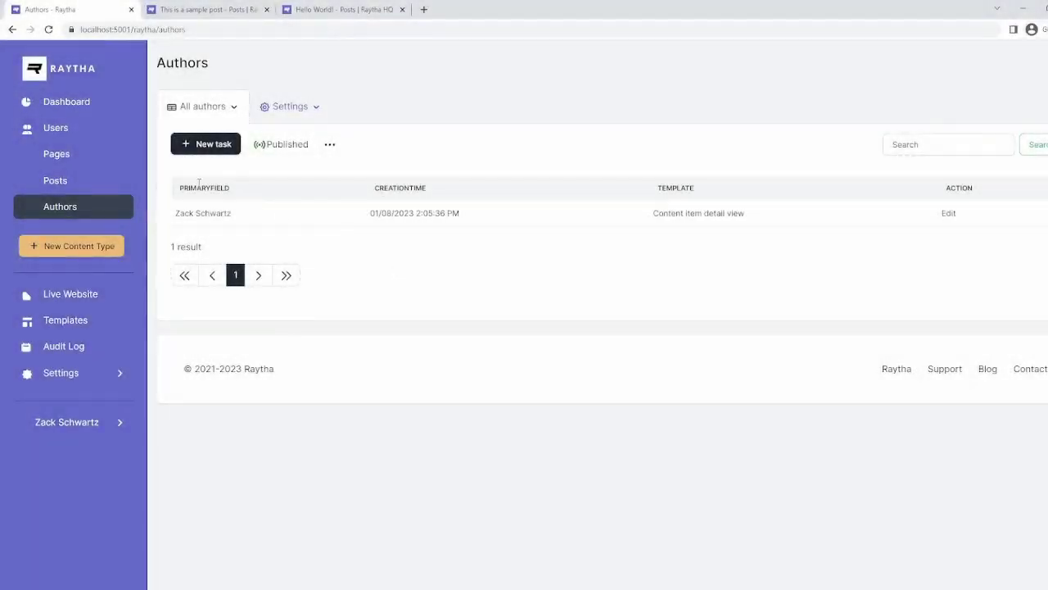
click(101, 184)
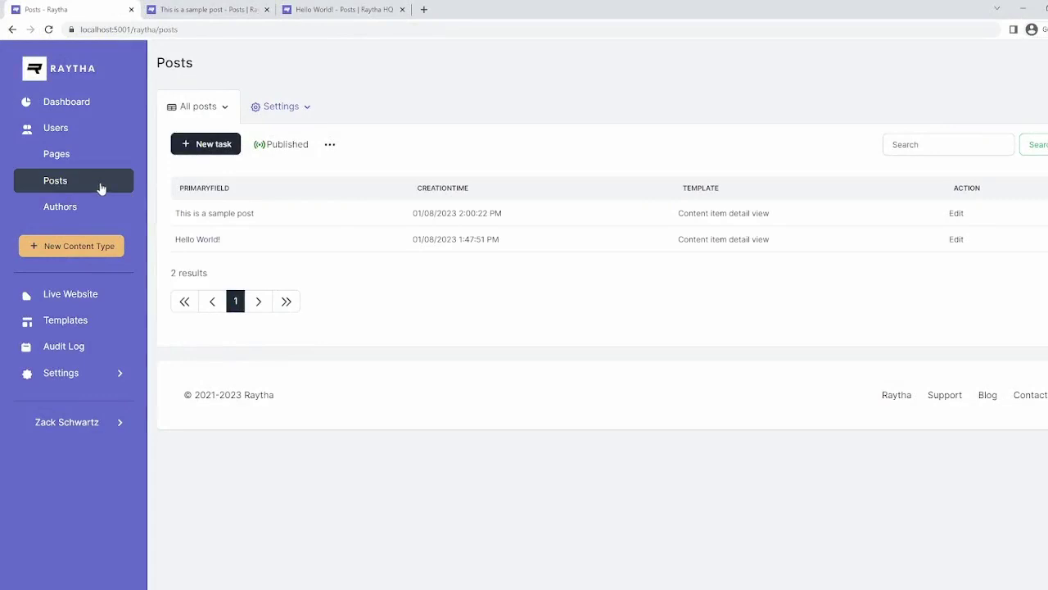
click(292, 112)
click(275, 162)
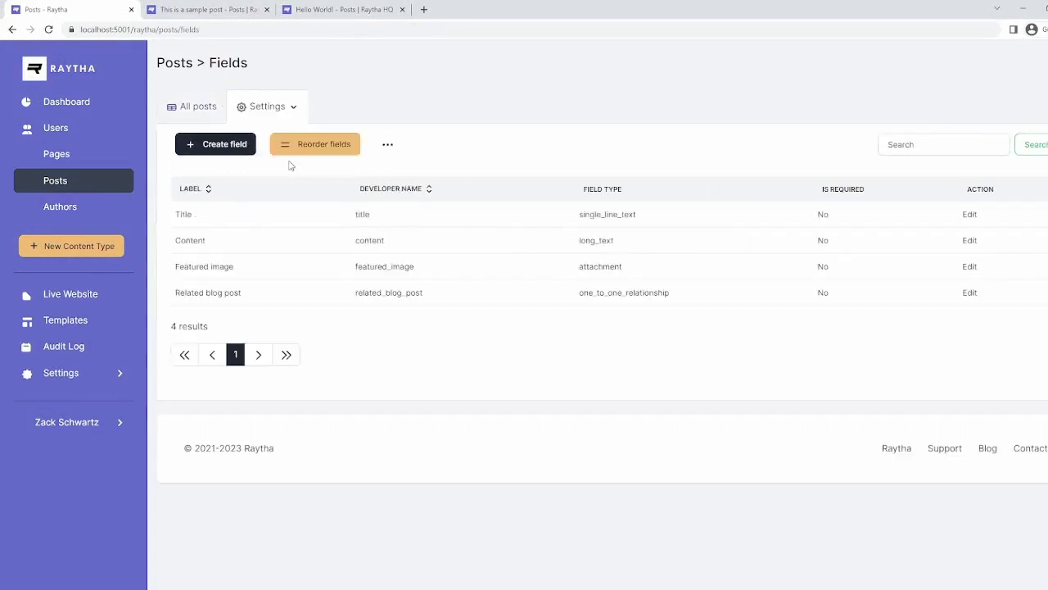
click(230, 145)
click(233, 386)
click(221, 331)
click(221, 375)
click(183, 401)
click(212, 509)
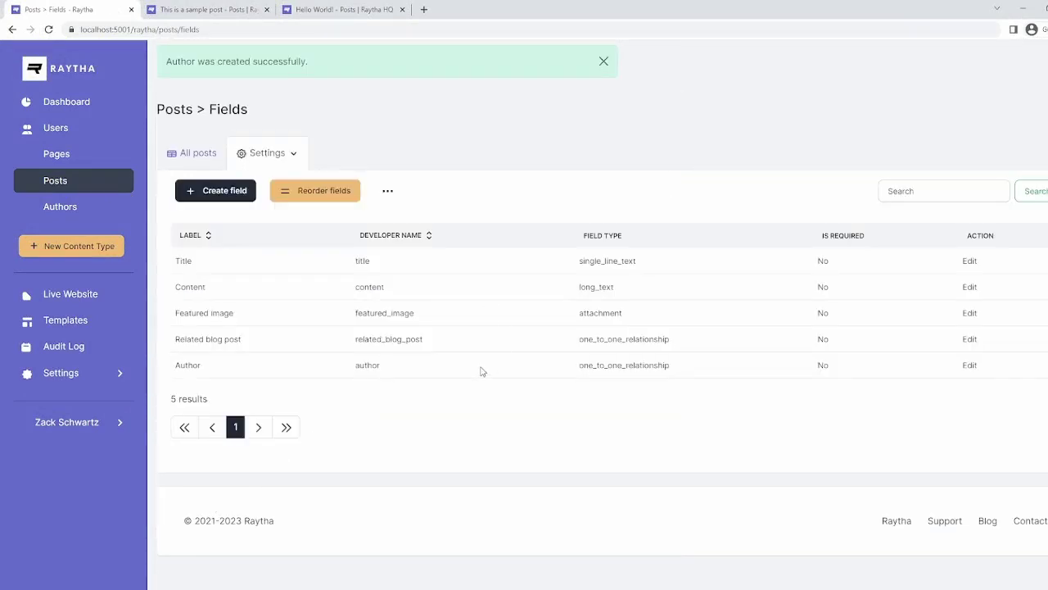
click(208, 167)
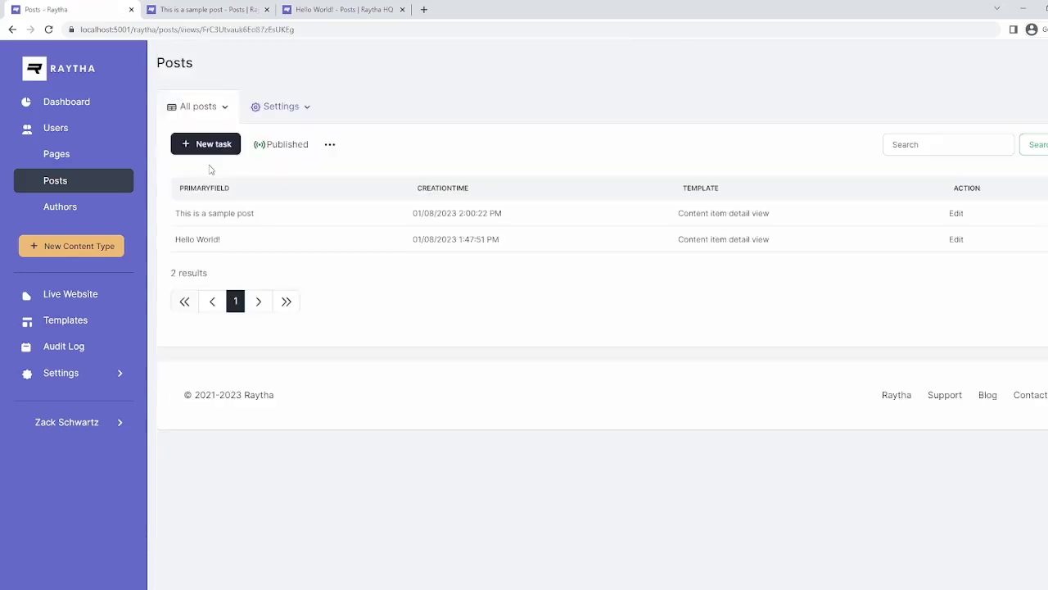
Open 'This is a sample post' for editing and scroll down its form.
click(956, 213)
scroll(435, 305, down, 2)
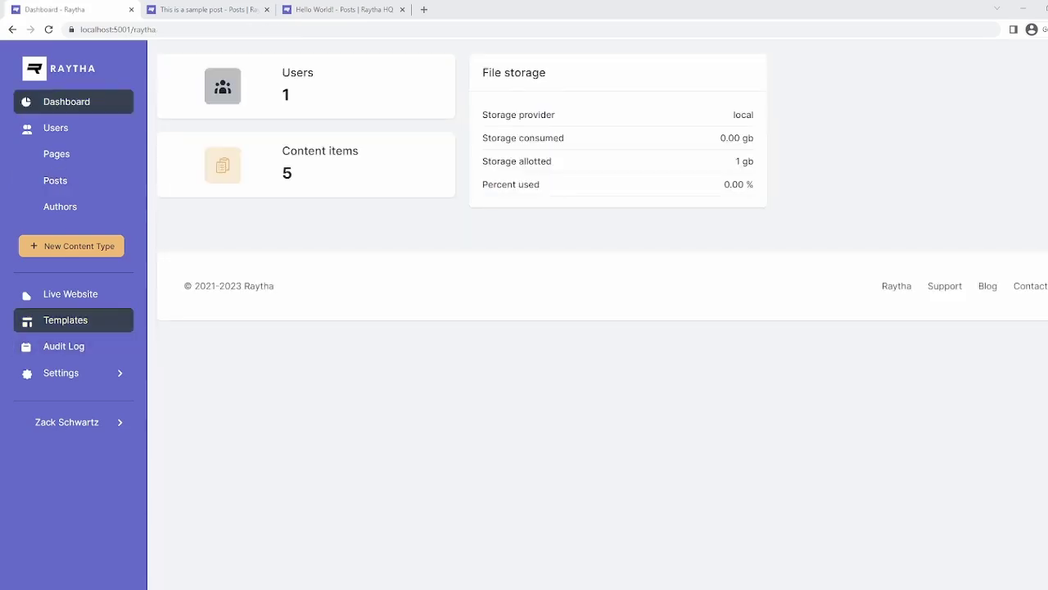
Open the Content item detail view template and place the caret after the closing section tag.
click(82, 324)
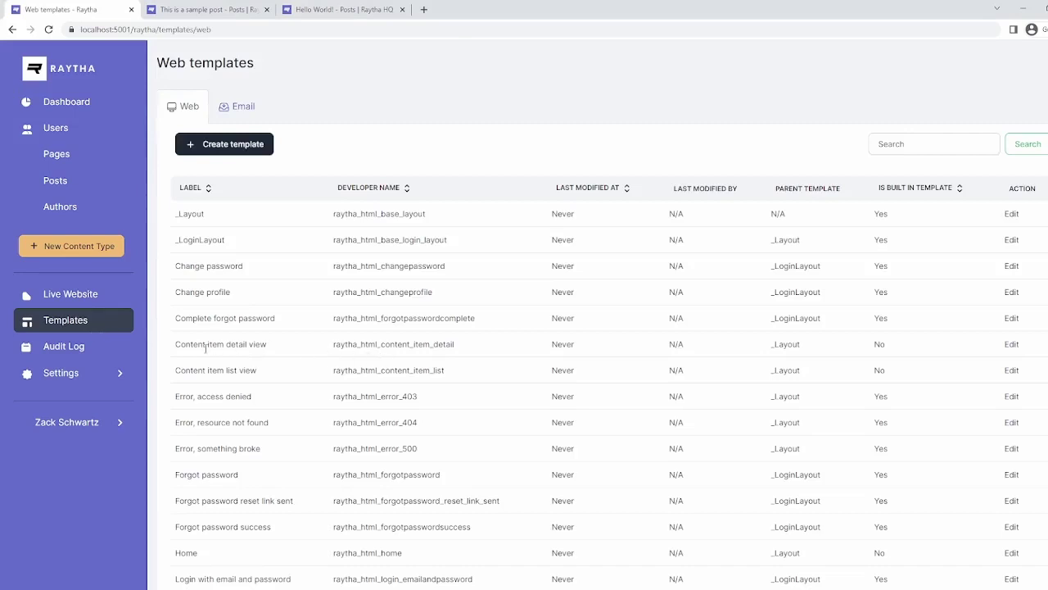
drag(175, 344, 267, 344)
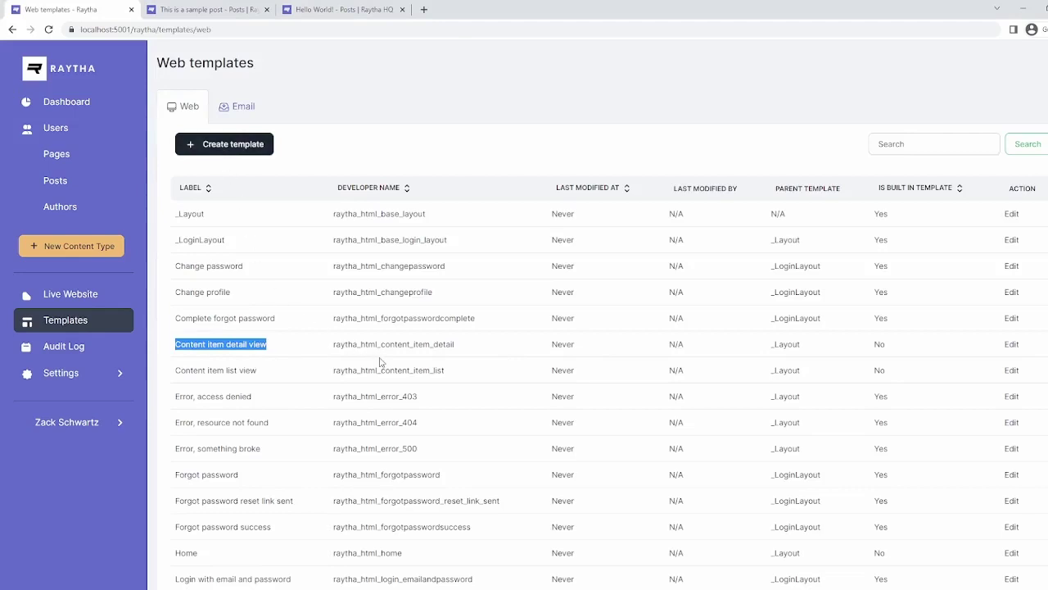
click(1012, 346)
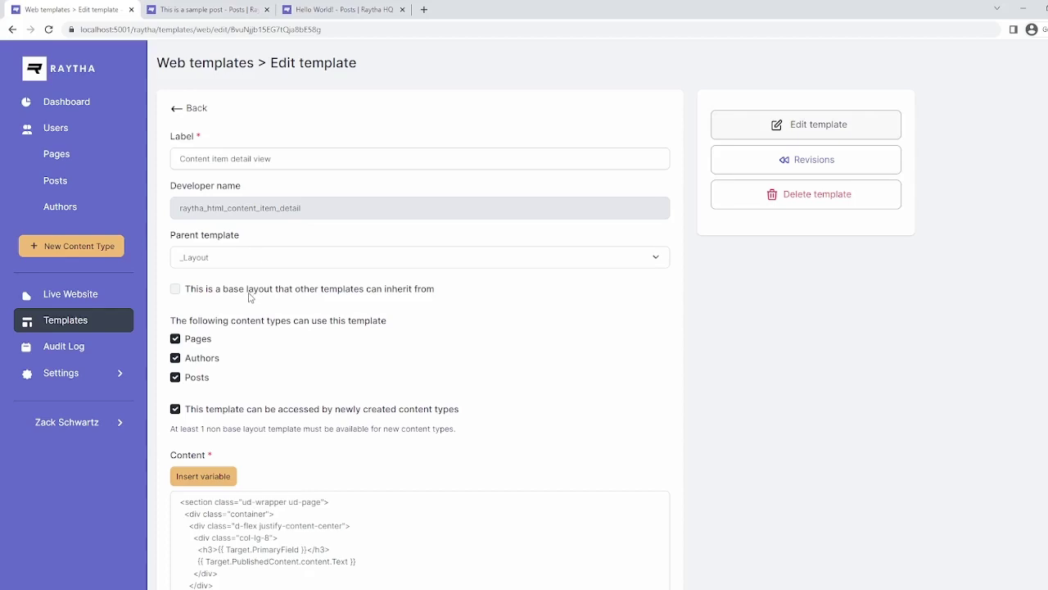
scroll(249, 297, down, 2)
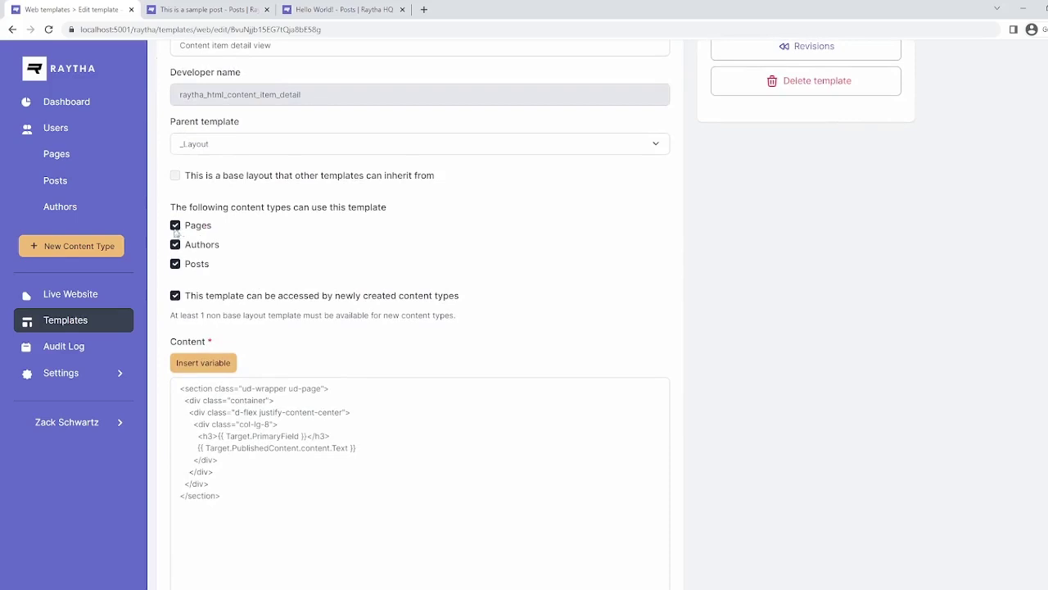
scroll(187, 271, down, 3)
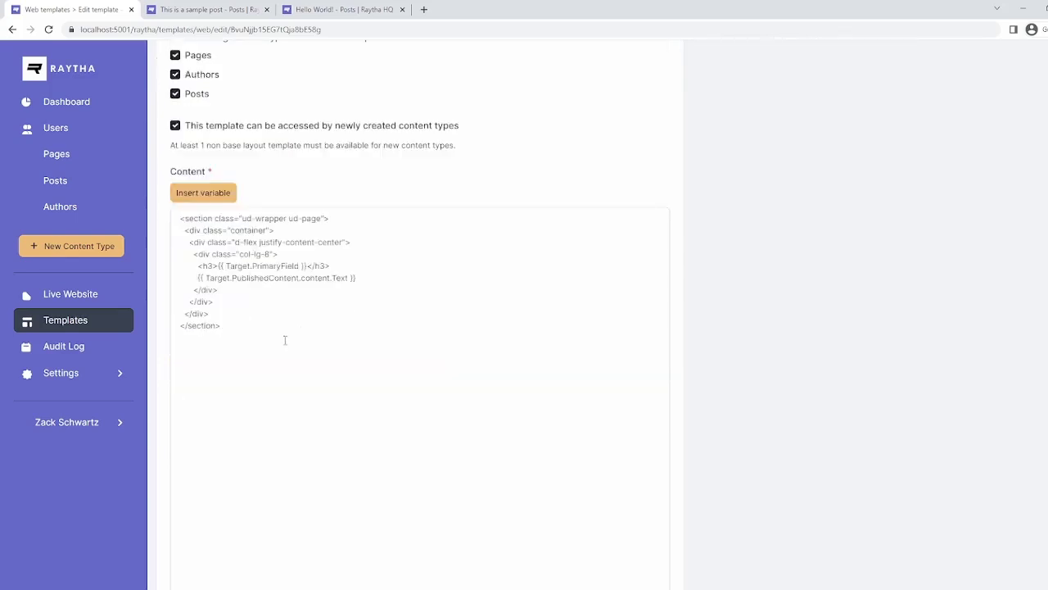
drag(281, 342, 173, 220)
click(277, 326)
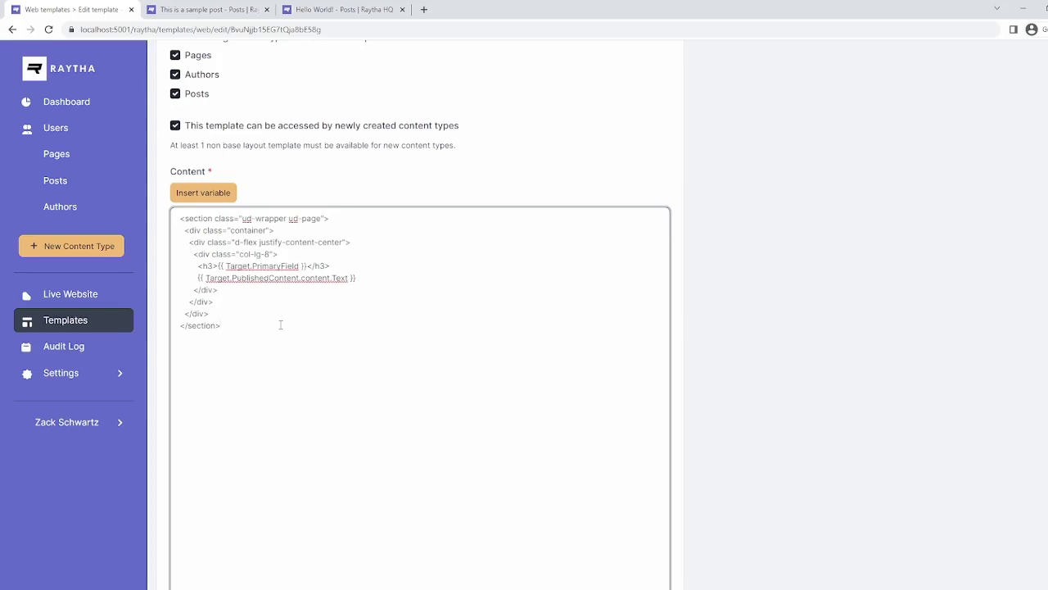
Insert the author, featured_image and related_blog_post variables, wrapping each line in <p> tags.
click(219, 197)
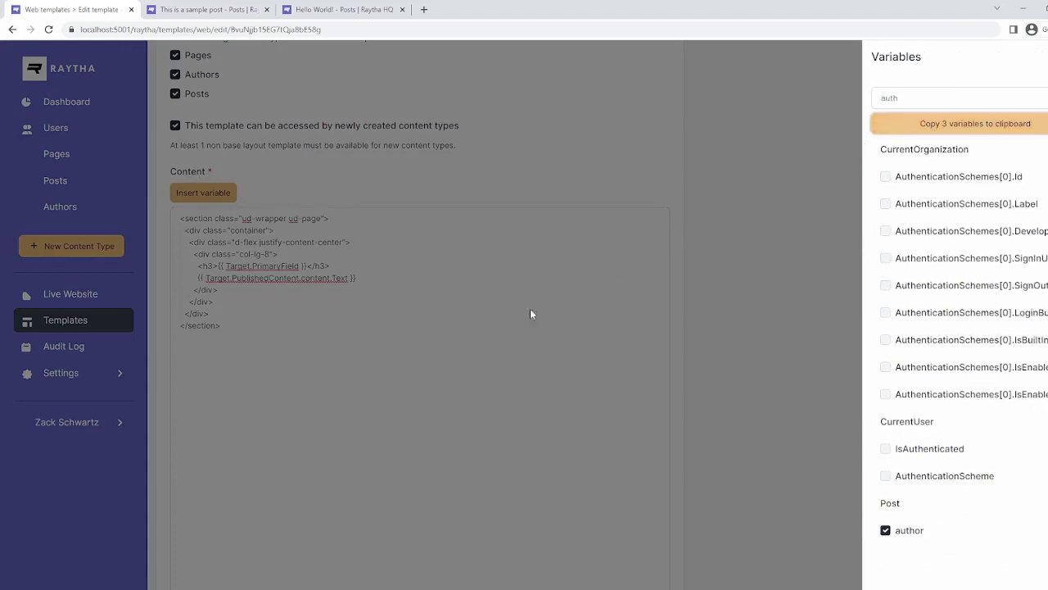
click(503, 316)
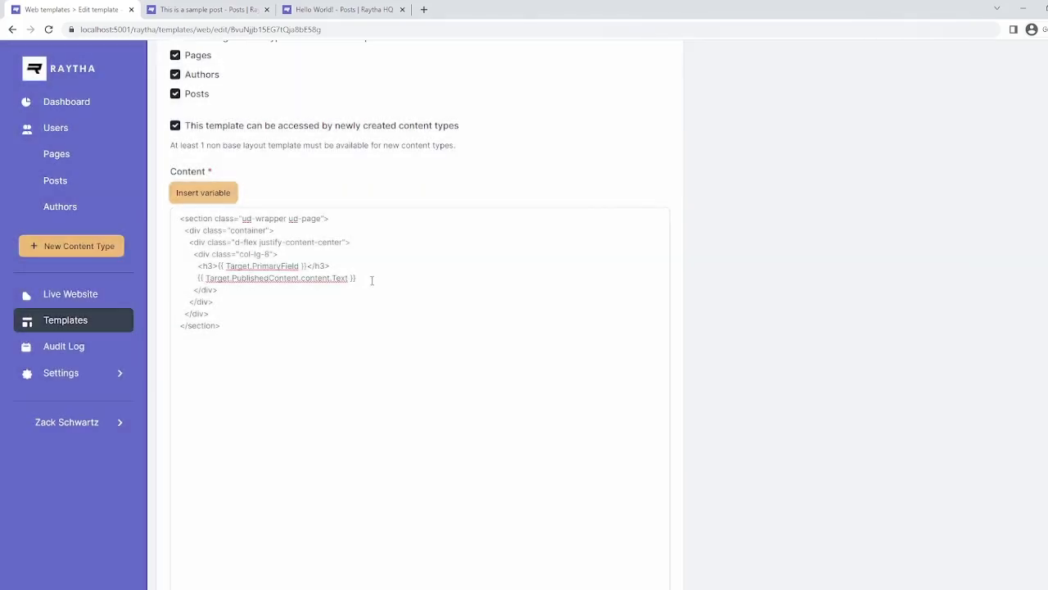
click(371, 278)
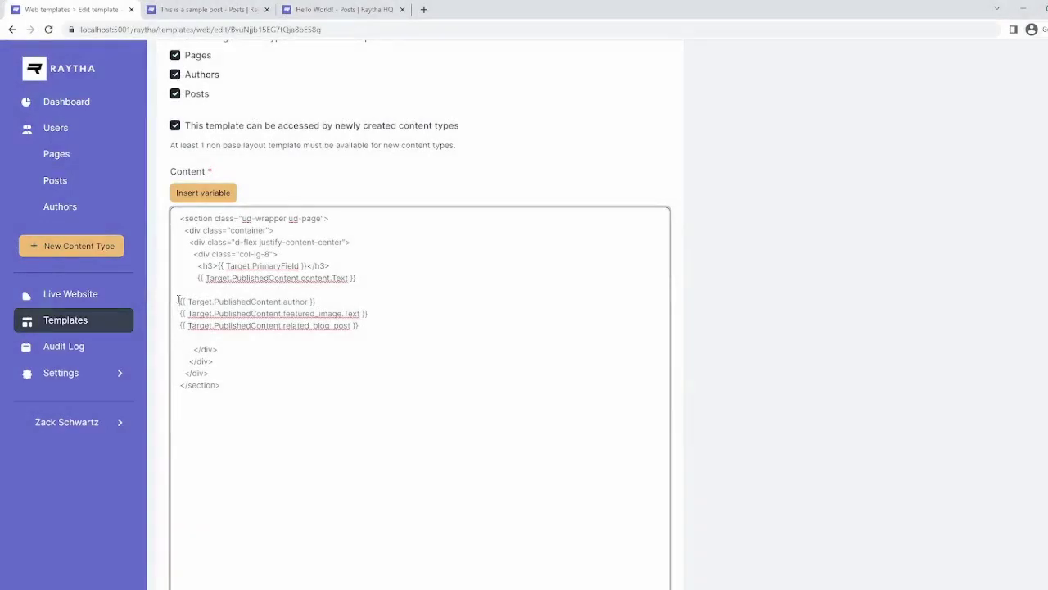
text(<p>)
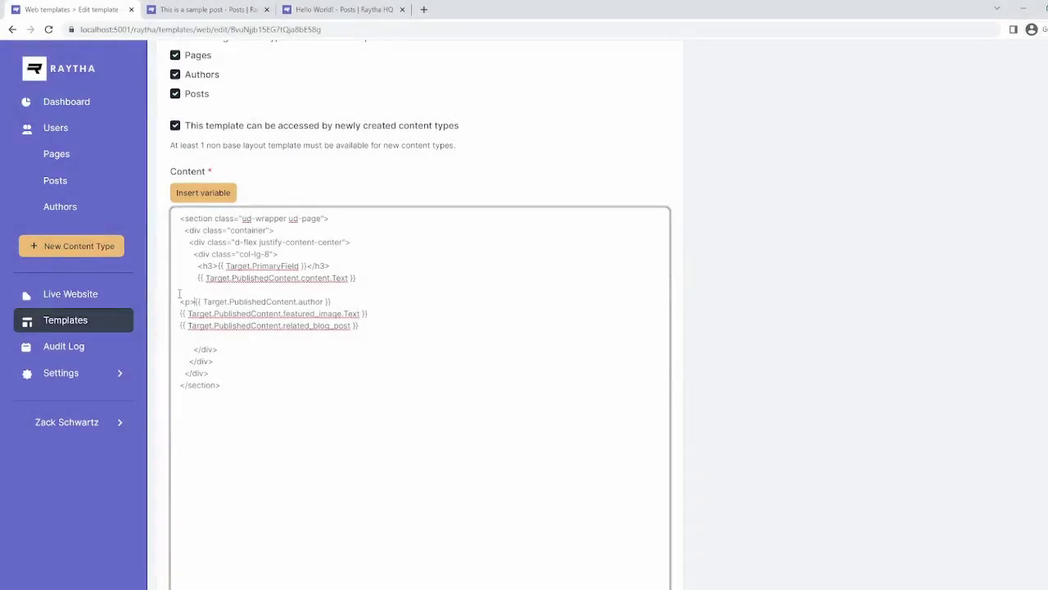
drag(196, 301, 177, 302)
key(ctrl+c)
click(179, 315)
key(ctrl+v)
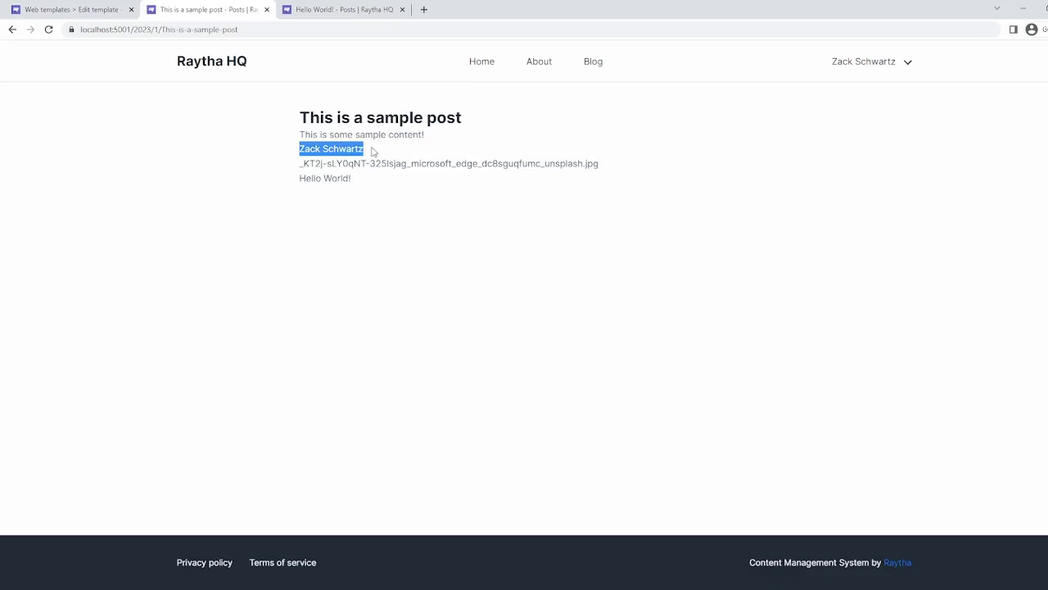
On the live sample post, inspect the author name, featured image filename and Hello World! related post.
click(374, 152)
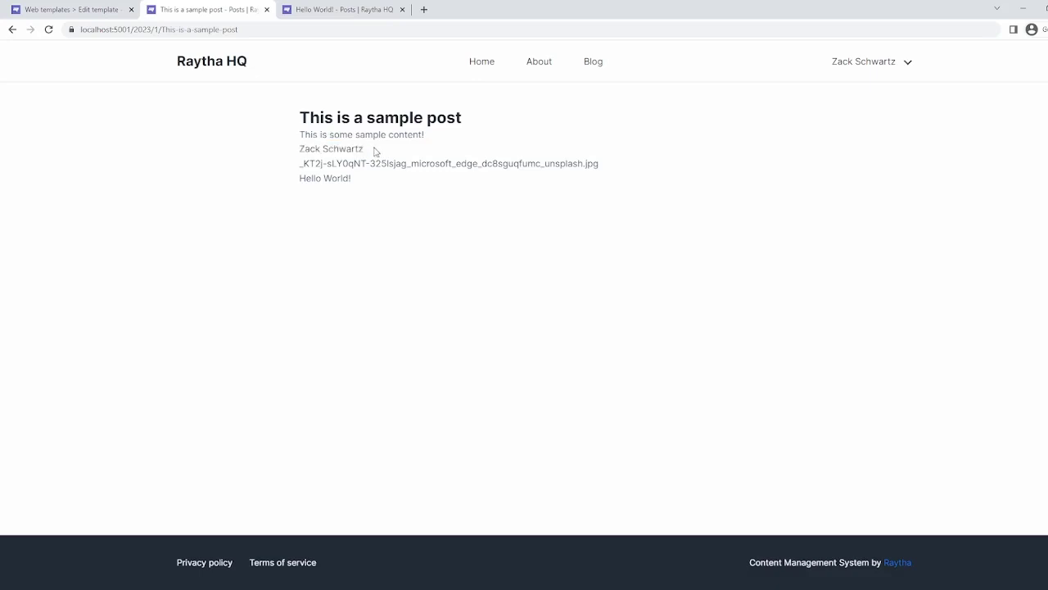
drag(300, 149, 374, 157)
drag(300, 182, 362, 188)
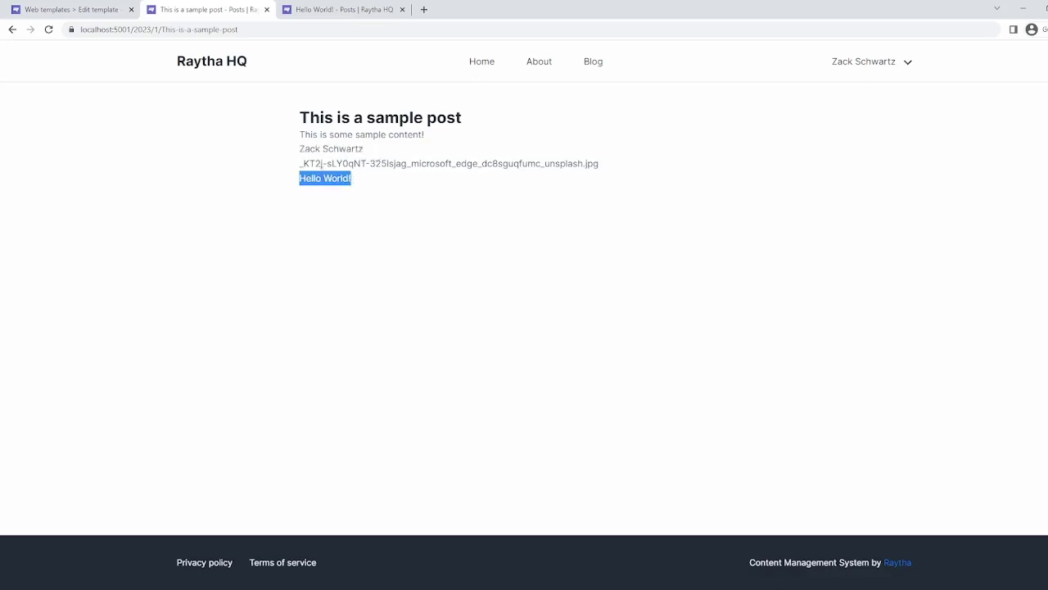
mouse_move(300, 163)
mouse_down()
mouse_move(576, 164)
mouse_move(608, 175)
mouse_move(300, 164)
mouse_up()
click(587, 189)
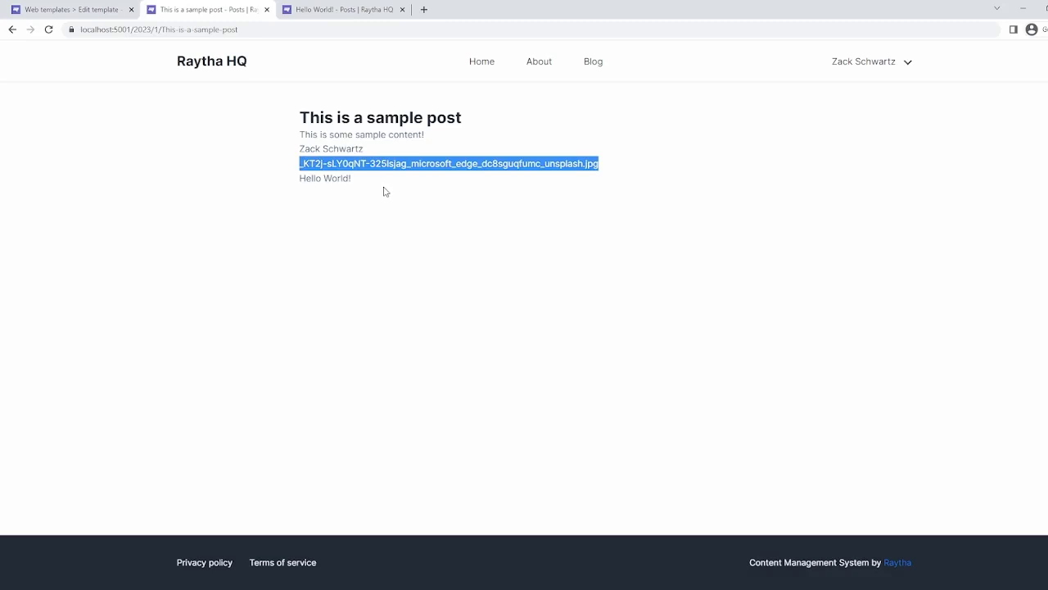
Wrap featured_image in an img tag and add a duplicate author line ending in .RoutePath.
click(73, 9)
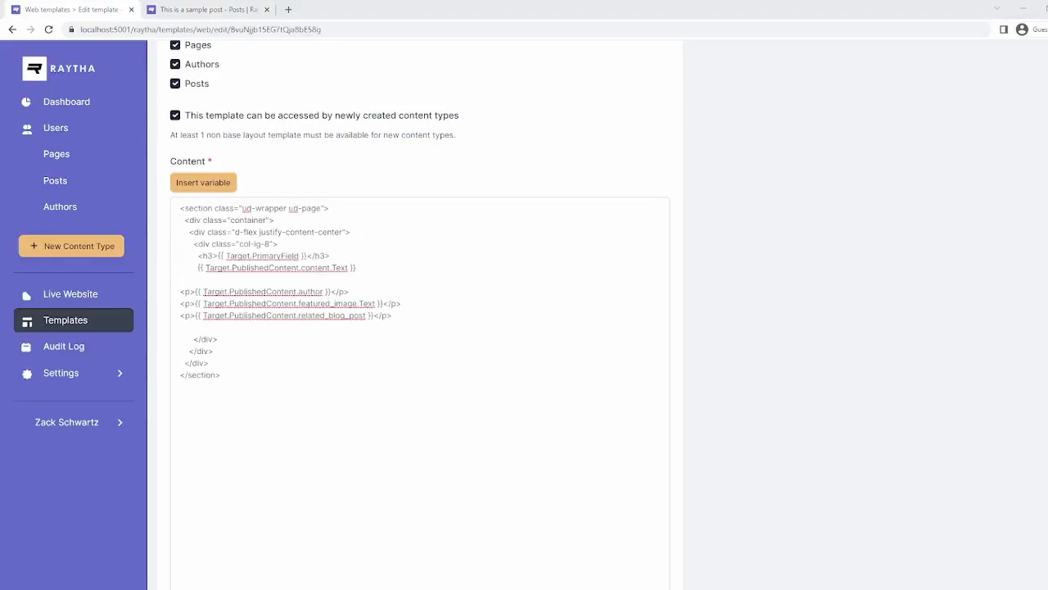
click(197, 303)
text(img)
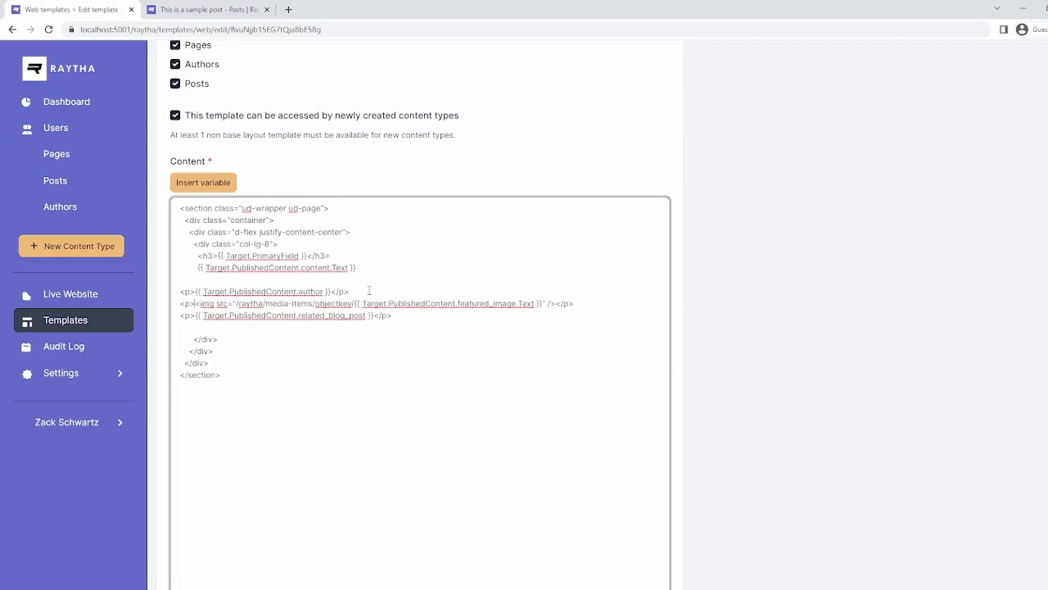
drag(369, 292, 152, 293)
click(383, 291)
key(Return)
key(ctrl+v)
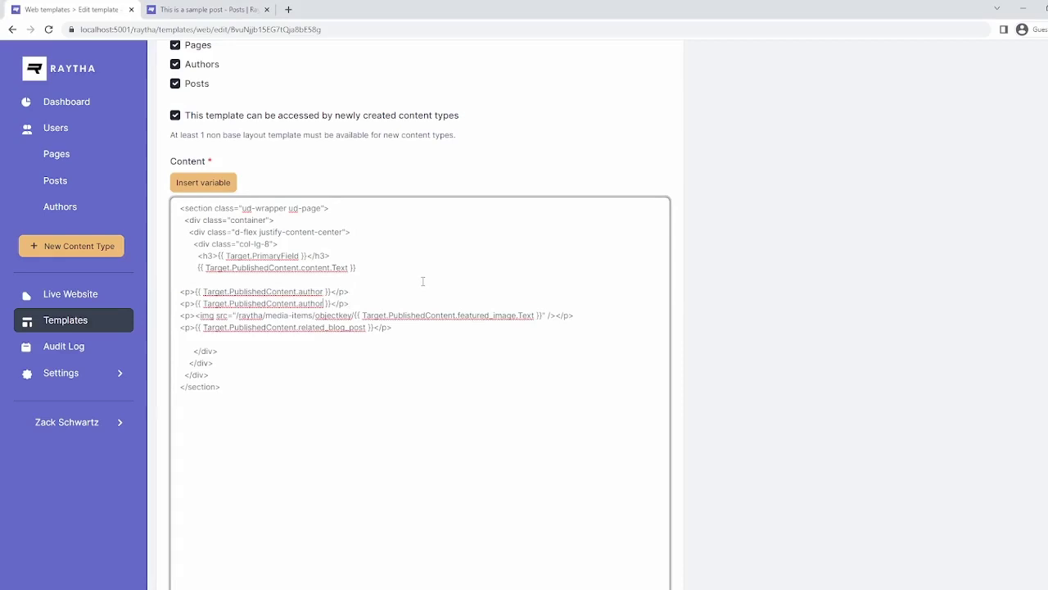
text(.RoutePath)
Duplicate the author RoutePath line and change the copy to author.PublishedContent.
triple_click(402, 304)
key(ctrl+c)
click(412, 301)
key(Return)
key(ctrl+v)
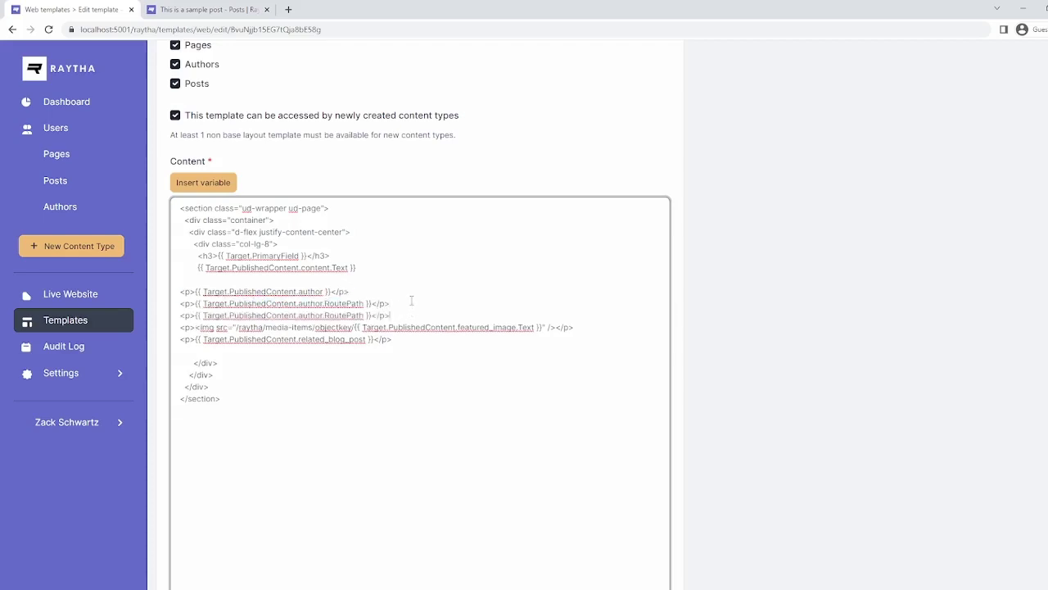
click(324, 315)
text(PublishedCon)
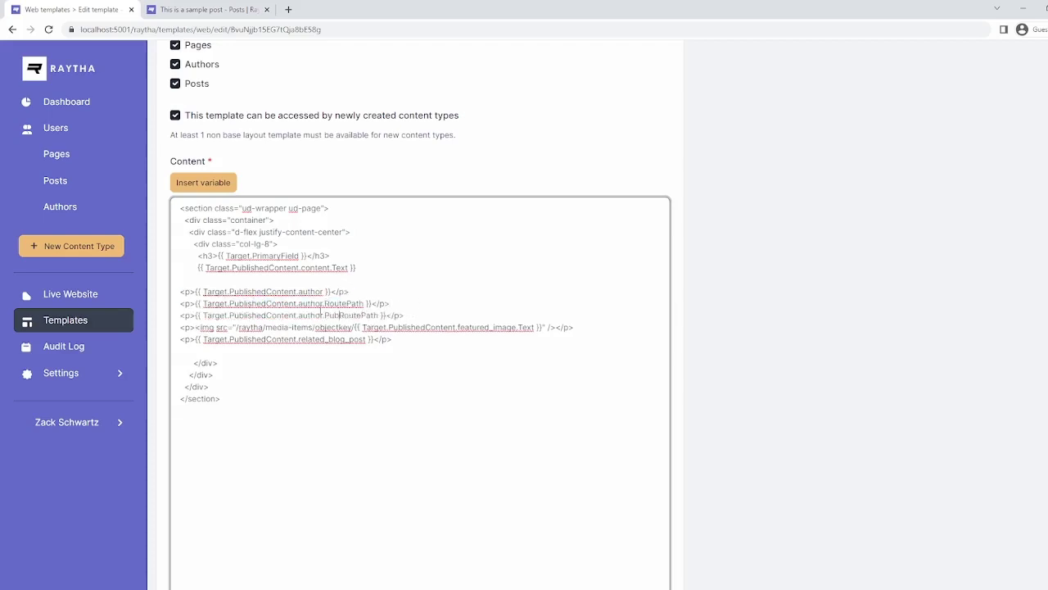
text(tent)
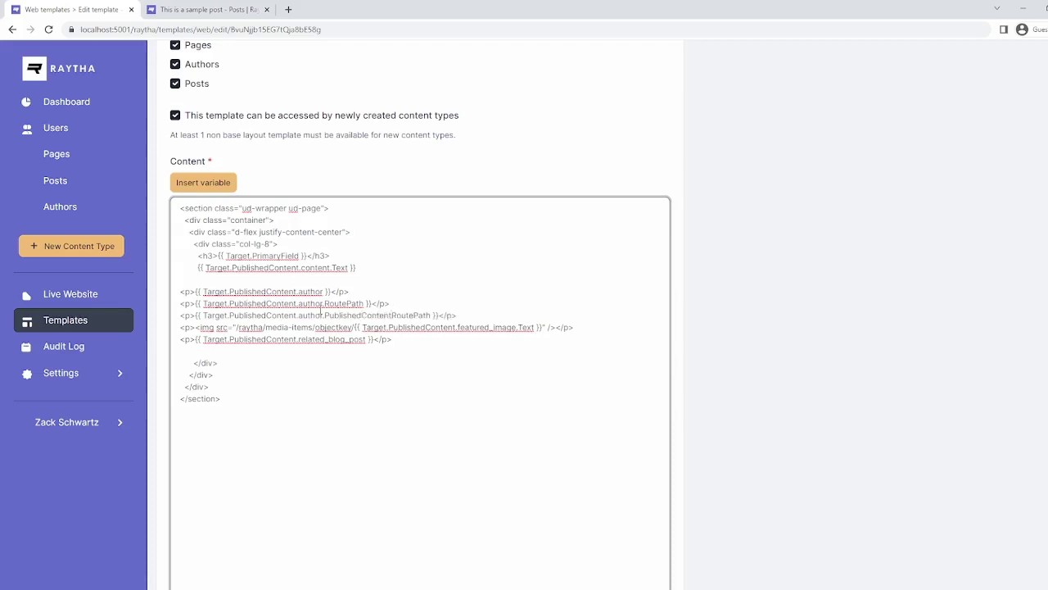
text(.)
key(Delete)
key(Delete)
key(Delete)
key(Delete)
key(Delete)
key(Delete)
key(Delete)
key(Delete)
key(Delete)
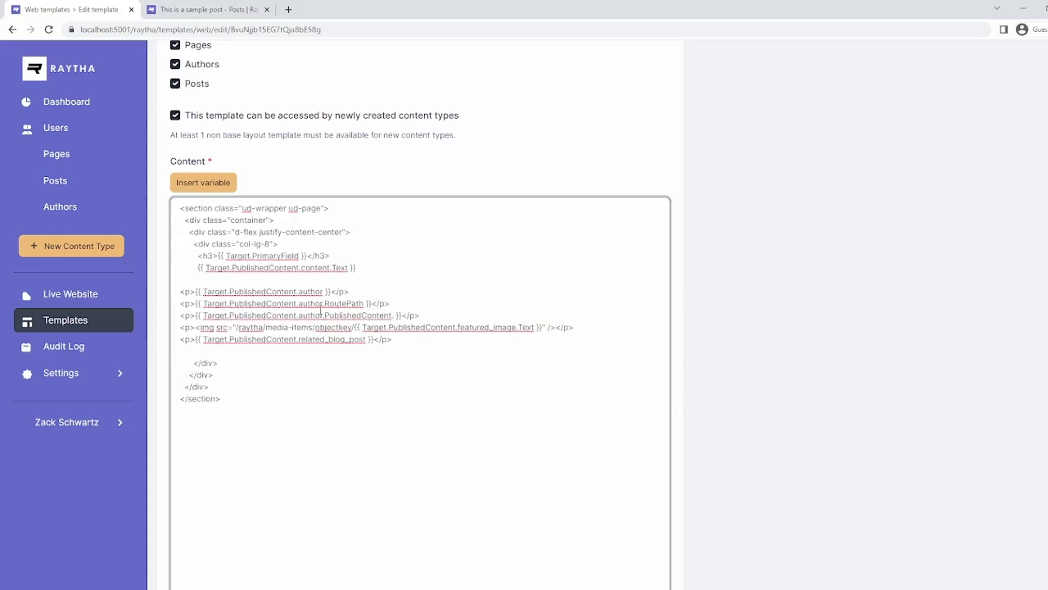
Find the author's profile_pic.Value variable and append it to the author.PublishedContent. line.
click(203, 182)
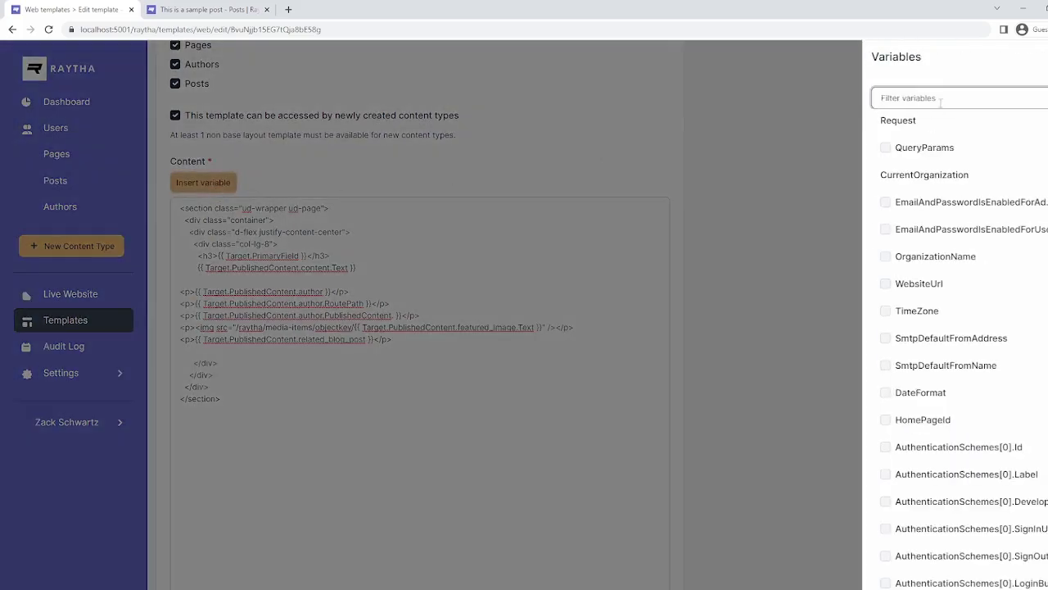
text(prof)
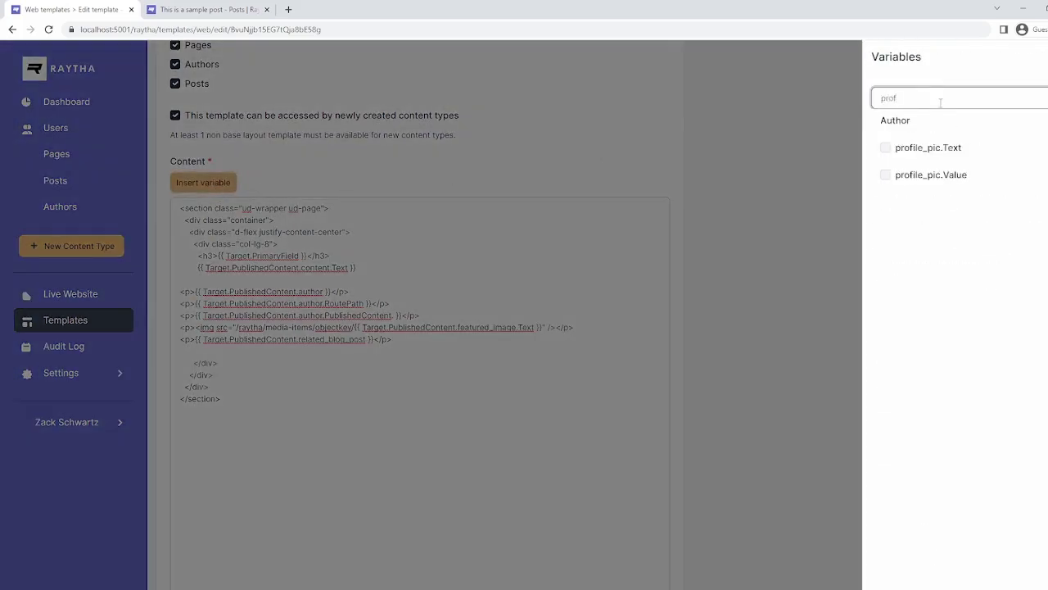
click(886, 175)
click(960, 133)
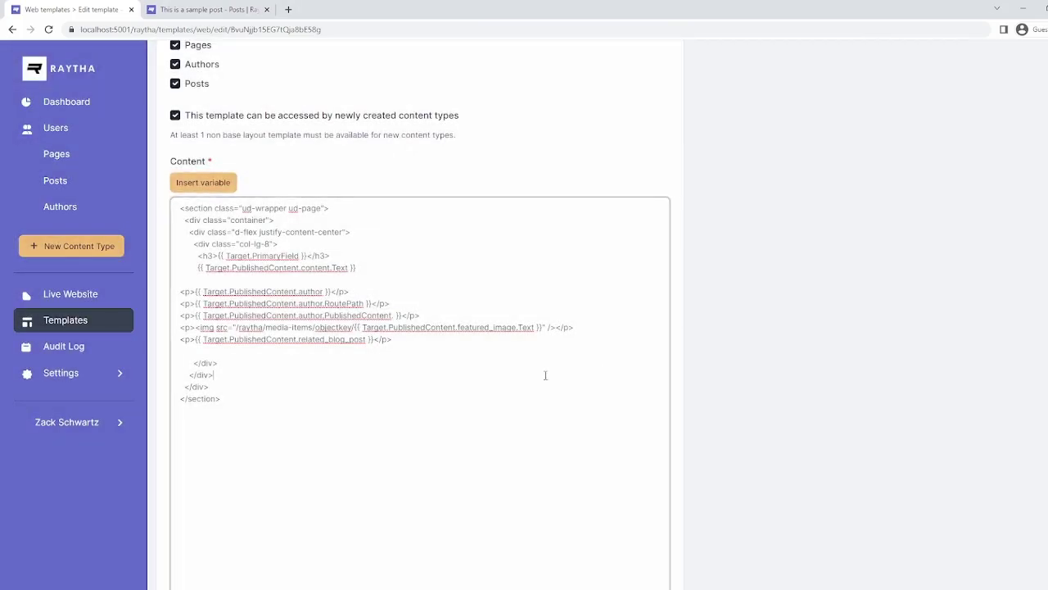
key(ctrl+v)
double_click(362, 415)
shift+click(385, 399)
key(ctrl+c)
click(393, 316)
key(ctrl+v)
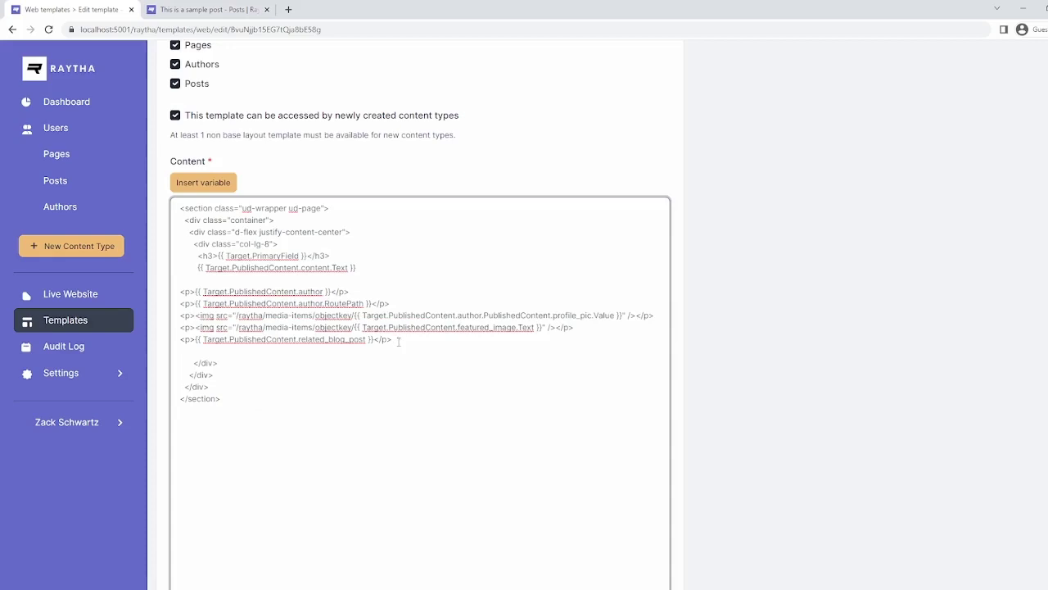
Add a related_blog_post.RoutePath line and an 'Author name' label.
drag(395, 340, 181, 344)
key(ctrl+c)
click(181, 348)
key(ctrl+v)
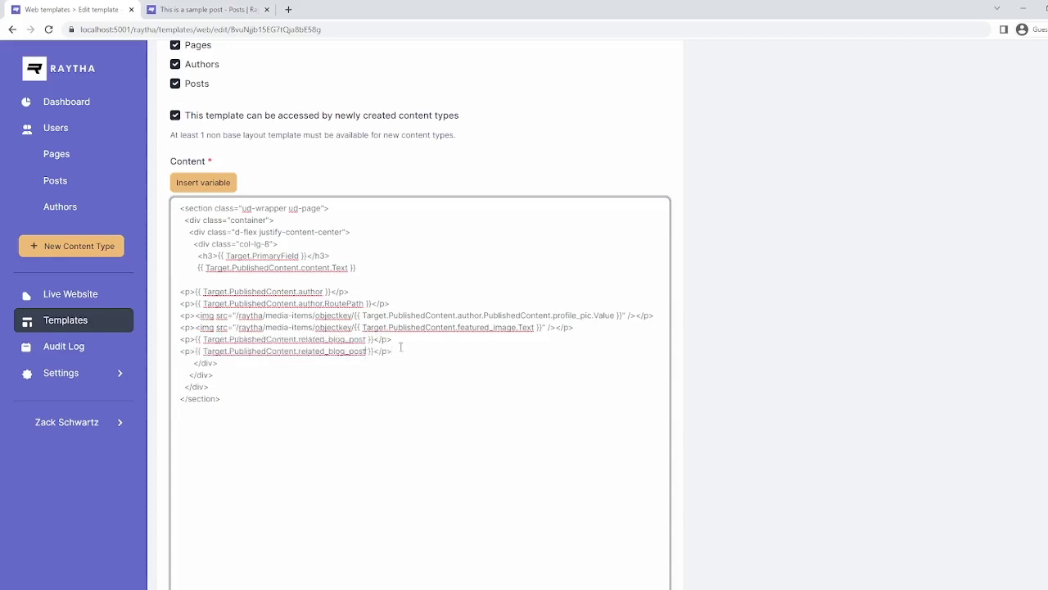
text(.RoutePath)
text(Author name)
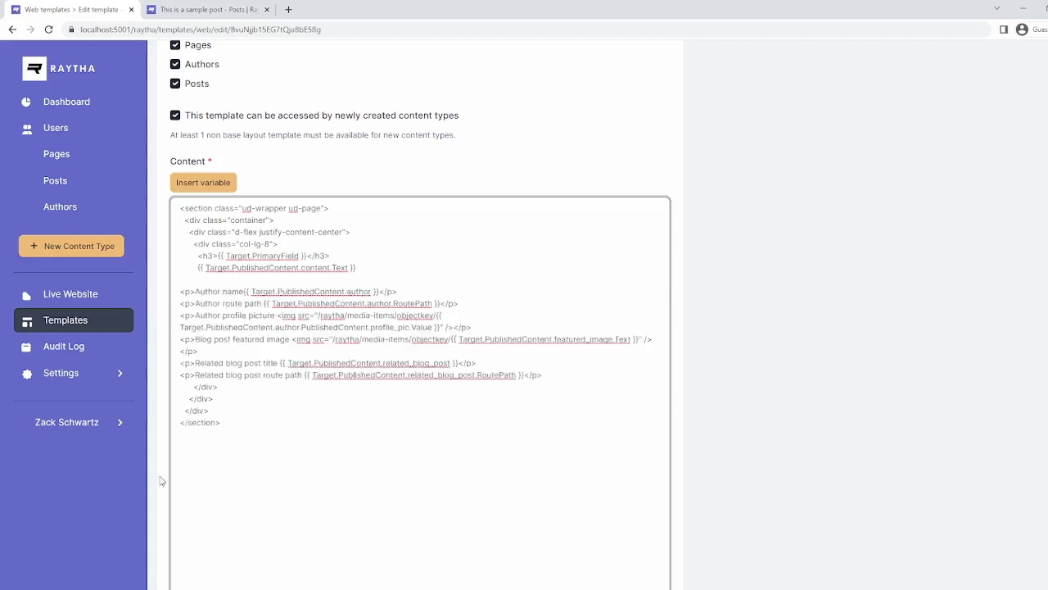
Publish the detail view template changes.
scroll(163, 482, down, 5)
scroll(226, 456, up, 1)
click(211, 540)
Reload the sample post page and scroll through the new labelled output.
click(208, 9)
click(224, 30)
key(Return)
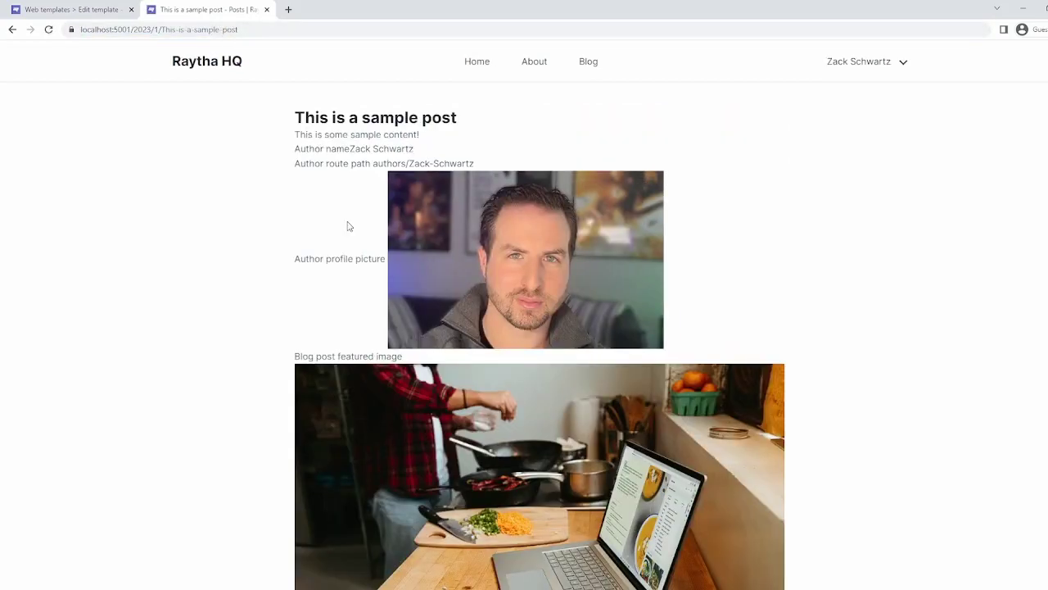
scroll(377, 258, down, 2)
scroll(379, 258, down, 4)
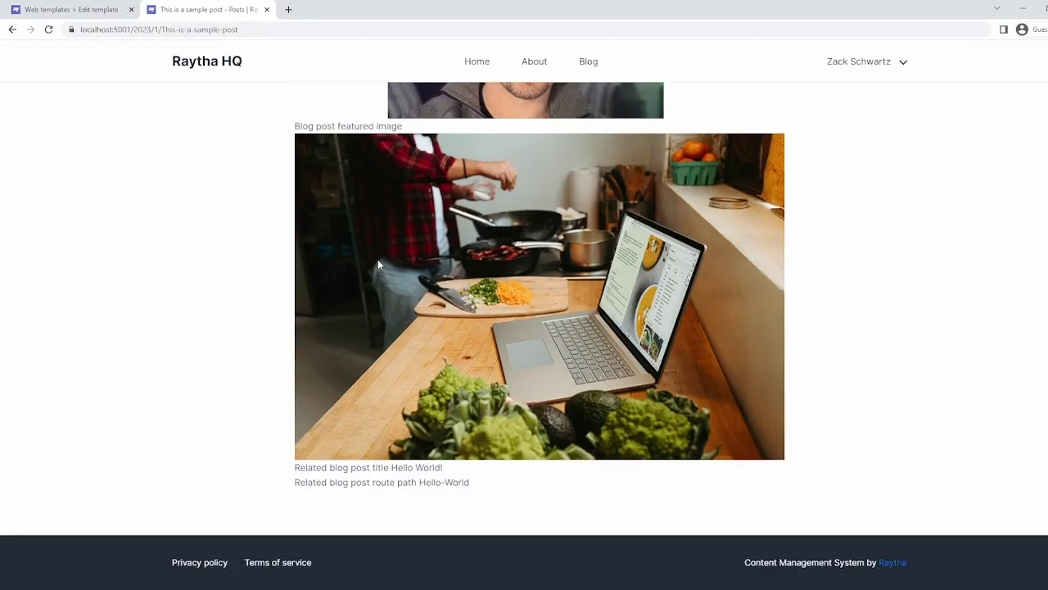
scroll(377, 260, up, 3)
scroll(378, 262, up, 3)
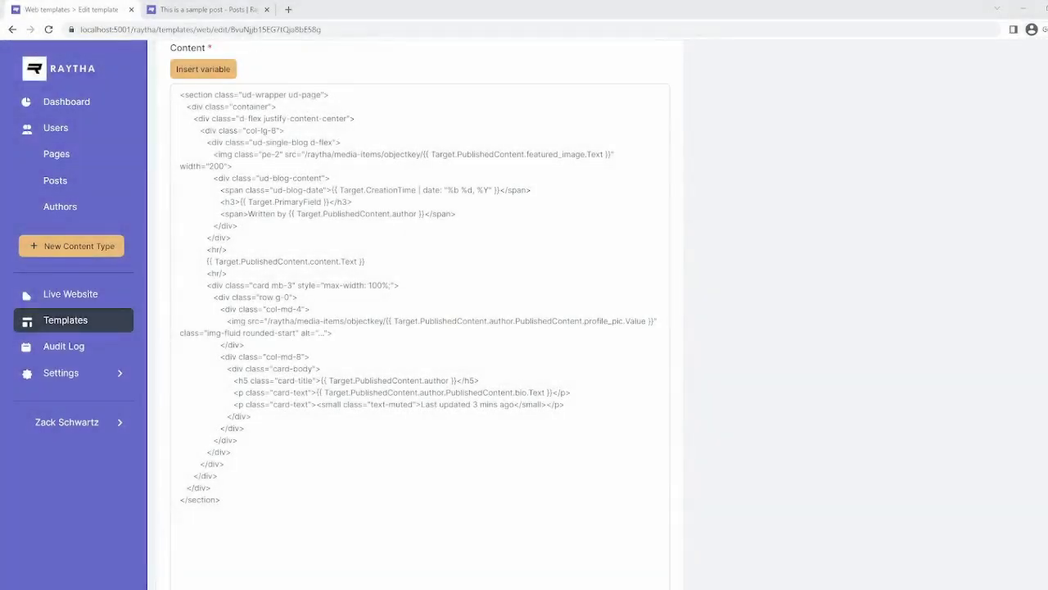
Review the finished template markup, highlighting the CreationTime date format filter and author bio variable.
drag(337, 189, 492, 189)
drag(417, 189, 490, 190)
click(463, 222)
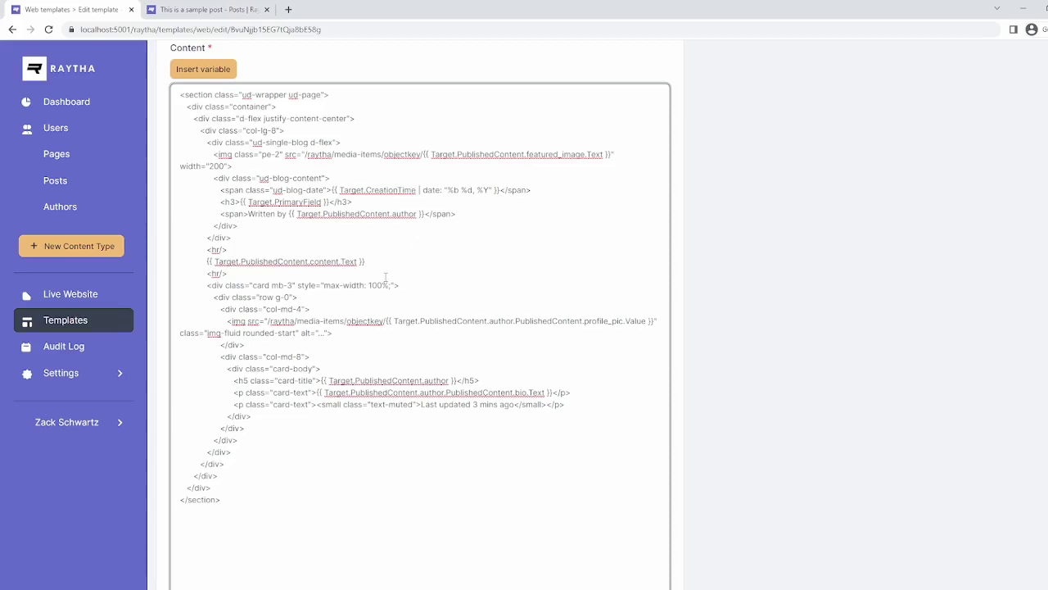
drag(360, 392, 542, 392)
click(402, 391)
On the rendered sample post, check the title and byline, then scroll down to the author bio card.
click(246, 10)
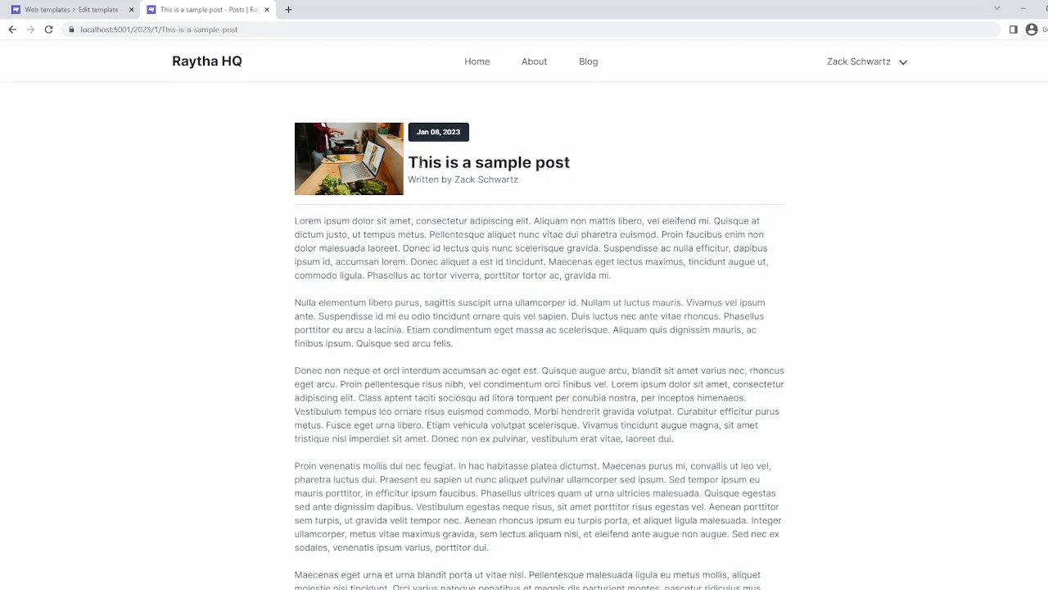
drag(412, 162, 524, 163)
click(524, 162)
drag(427, 179, 511, 179)
click(509, 179)
scroll(459, 205, down, 1)
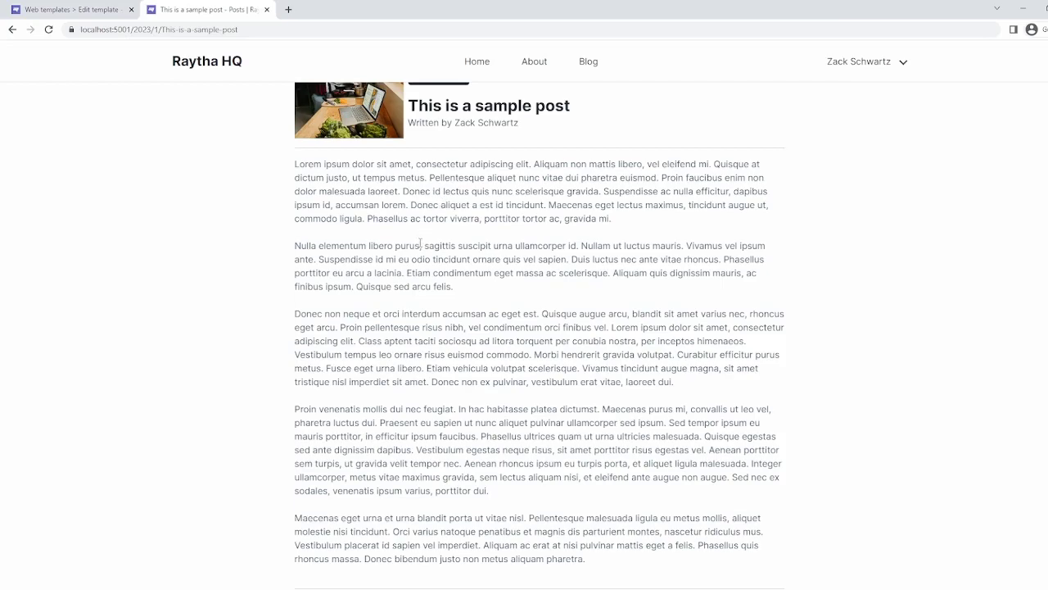
scroll(420, 244, down, 1)
scroll(420, 244, down, 4)
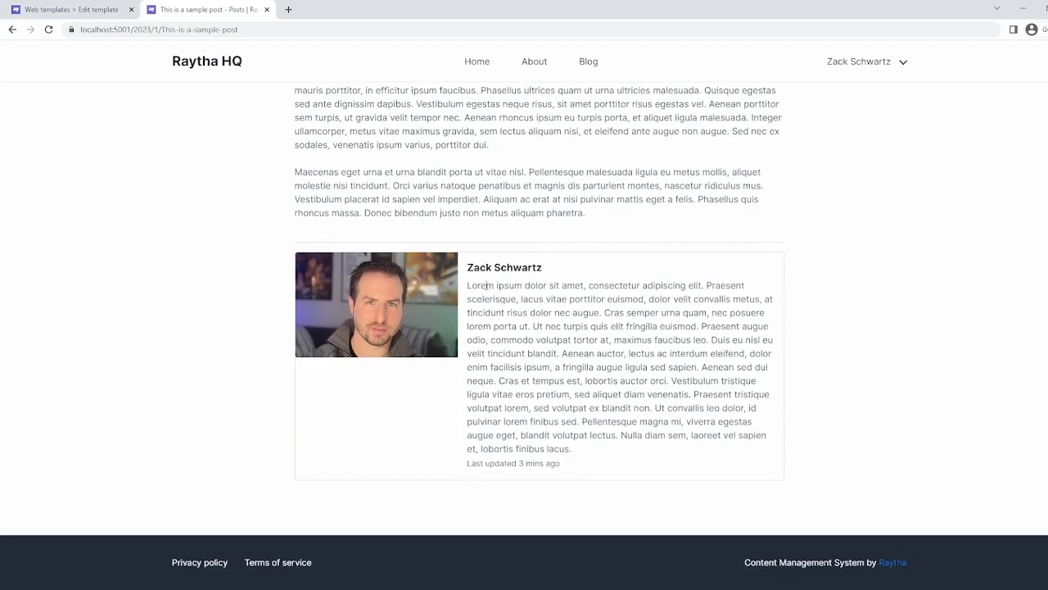
drag(467, 285, 531, 326)
click(417, 303)
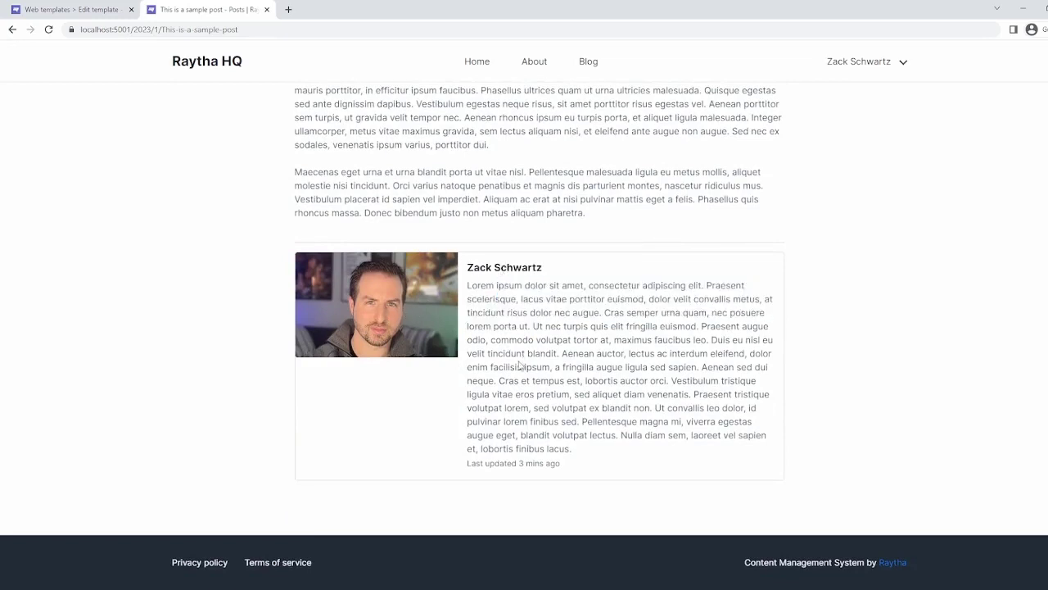